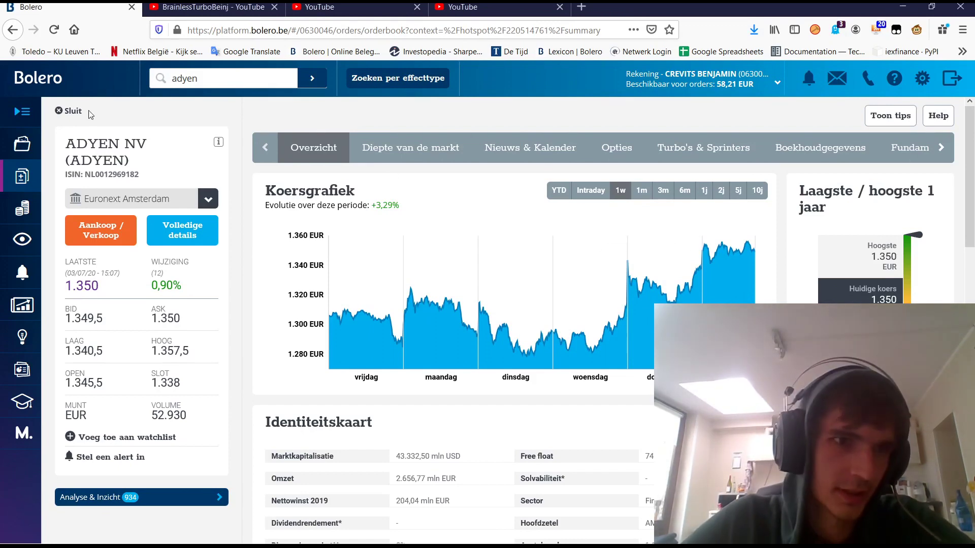
Step: Close the Adyen details and review the executed Adyen sale, the executed D'Ieteren purchase and the available cash in the order book
left_click(71, 112)
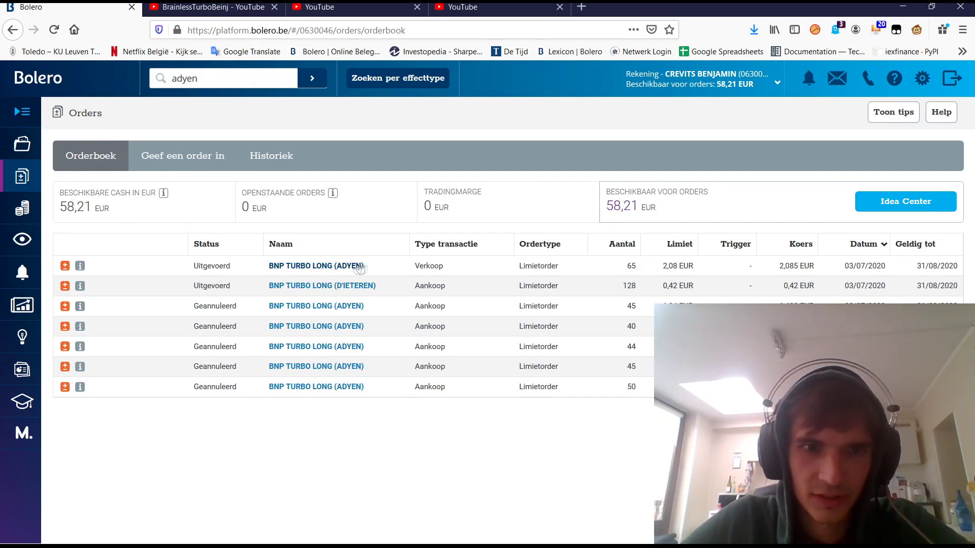
left_click_drag(360, 268, 772, 273)
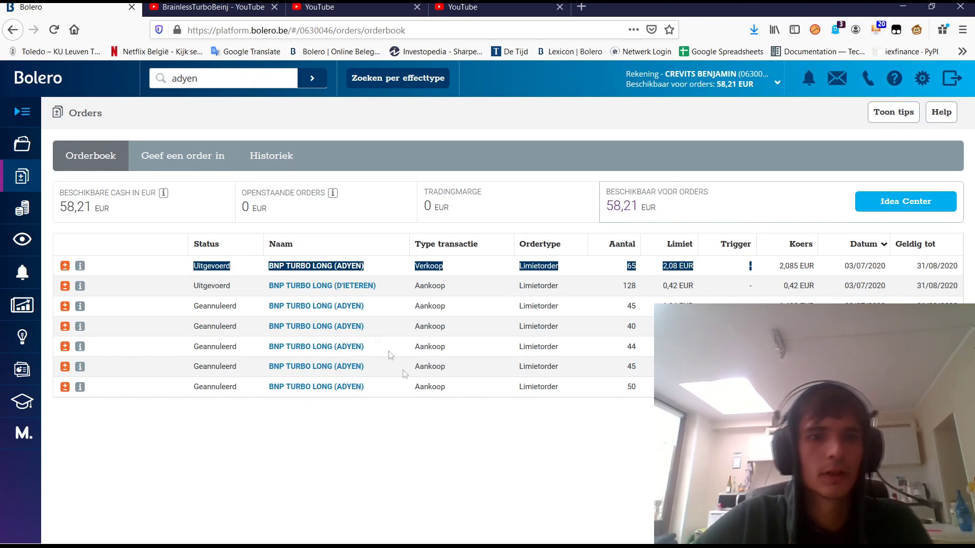
left_click(260, 284)
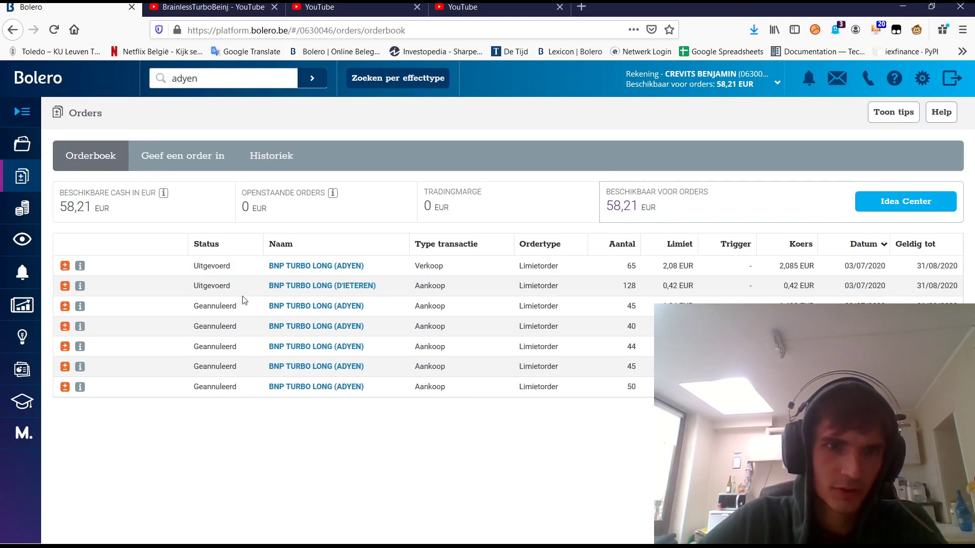
left_click_drag(190, 286, 443, 286)
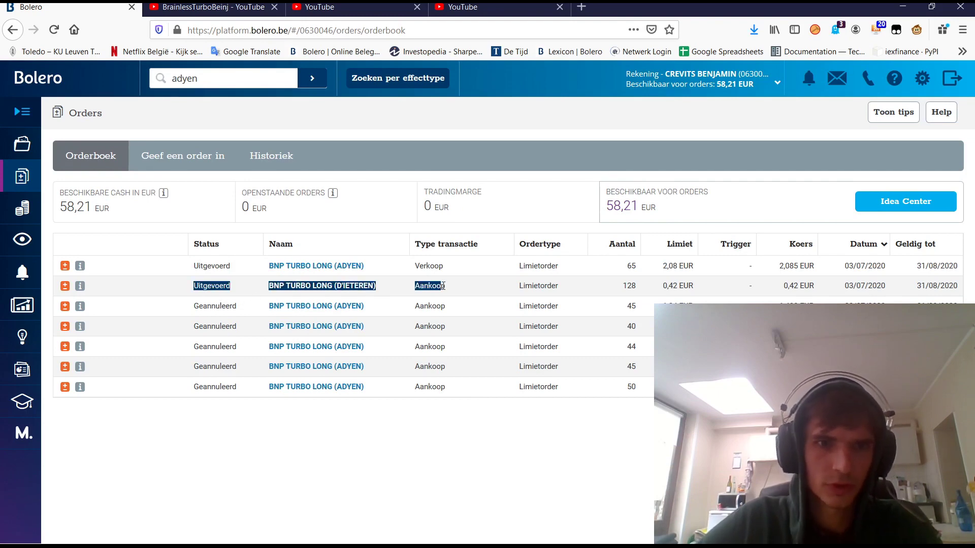
left_click_drag(44, 209, 58, 212)
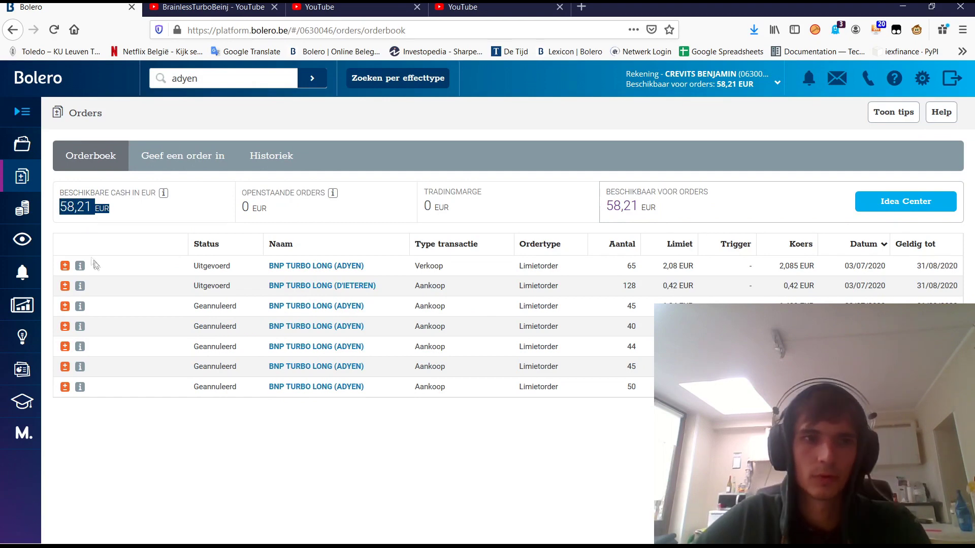
left_click_drag(189, 288, 818, 285)
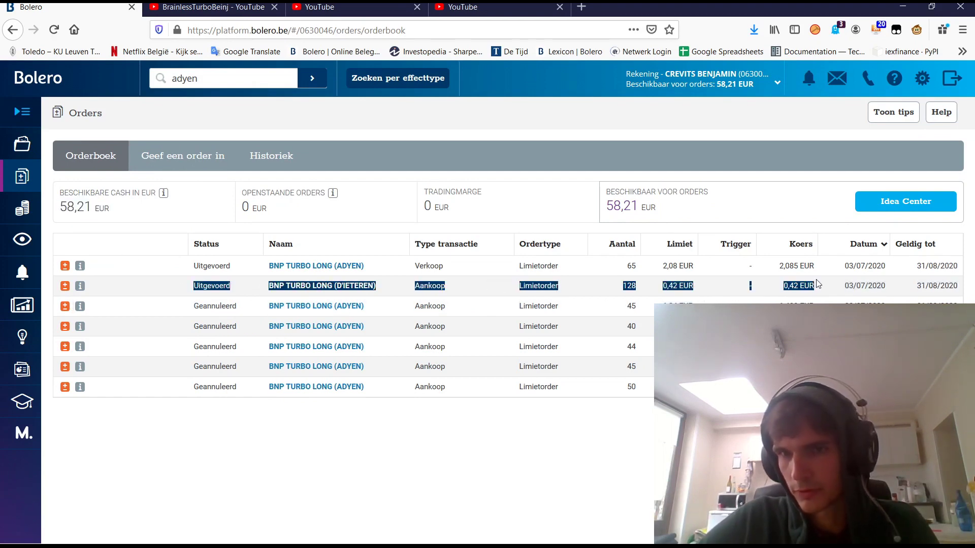
left_click(813, 283)
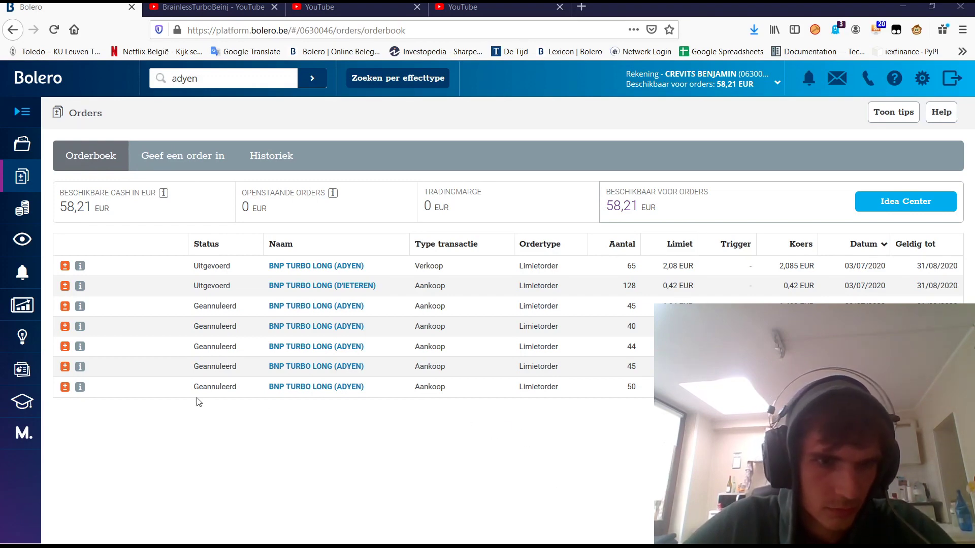
Step: Switch to Paint and circle in red the historical chart's three trend-line touches and the latest intraday low with the Pencil
key("alt+Tab")
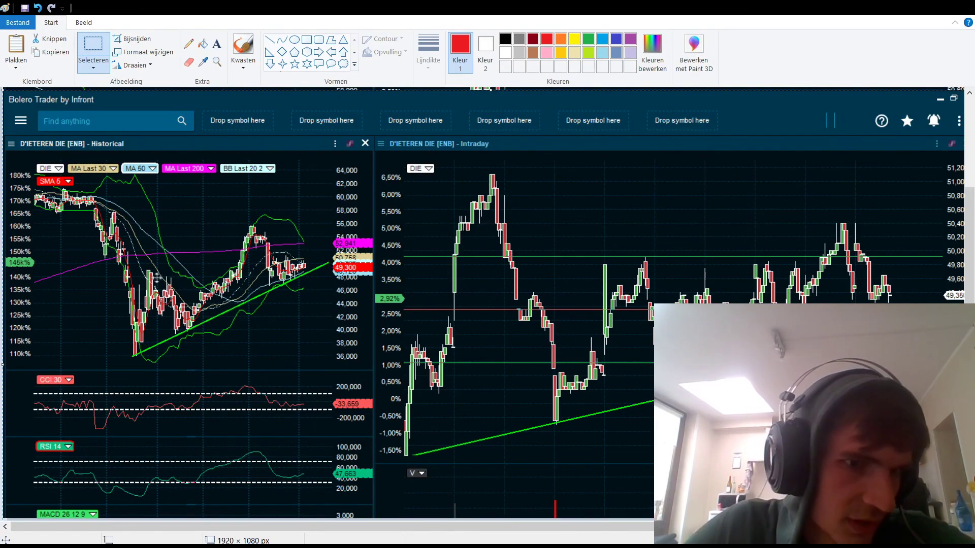
left_click(189, 44)
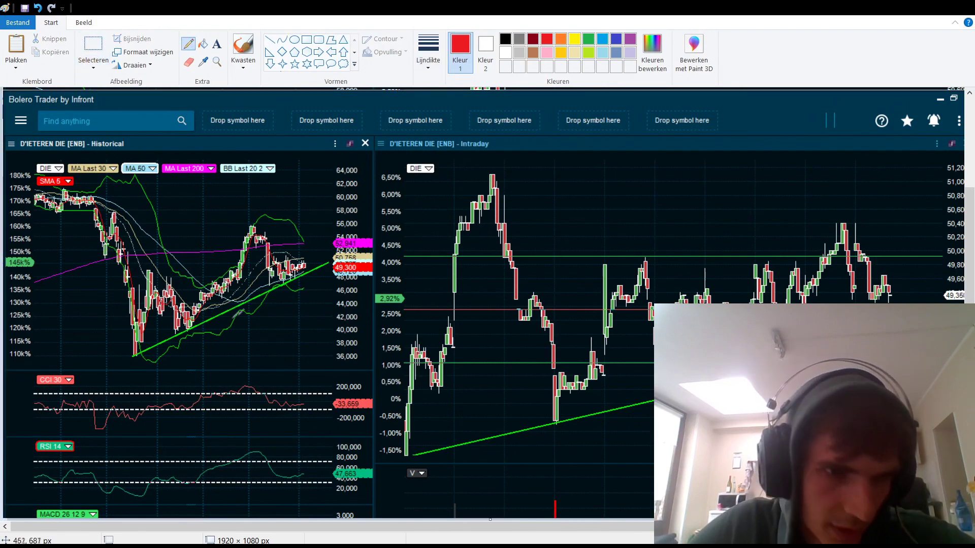
mouse_move(140, 350)
left_mouse_down()
mouse_move(133, 364)
mouse_move(135, 346)
mouse_move(198, 320)
left_mouse_up()
mouse_move(311, 263)
left_mouse_down()
mouse_move(264, 287)
mouse_move(315, 265)
left_mouse_up()
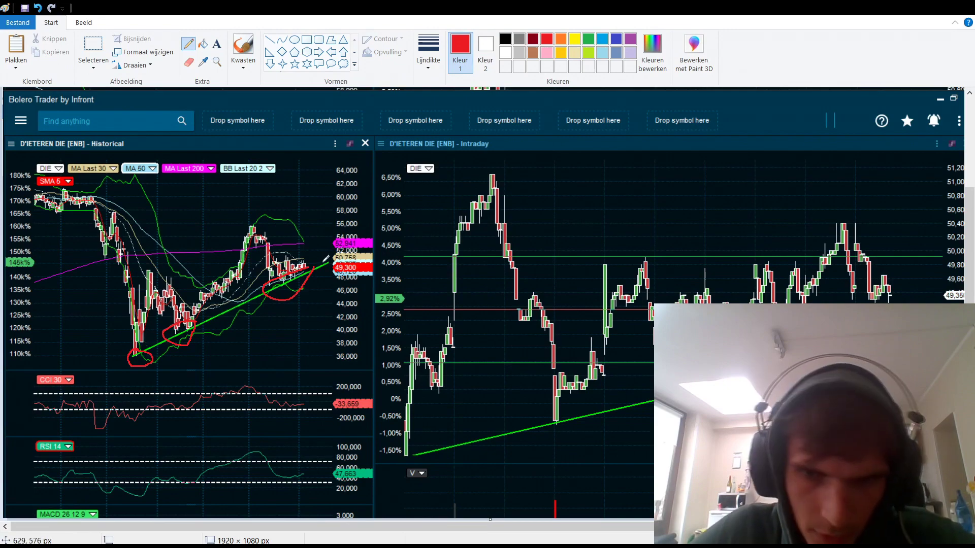
left_click_drag(862, 286, 880, 298)
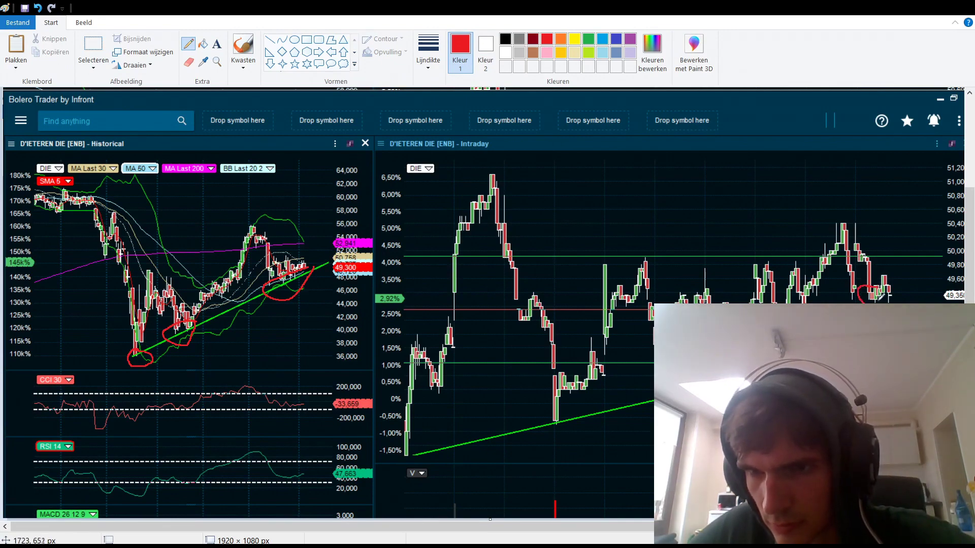
scroll(752, 346, "up", 3)
scroll(739, 330, "down", 3)
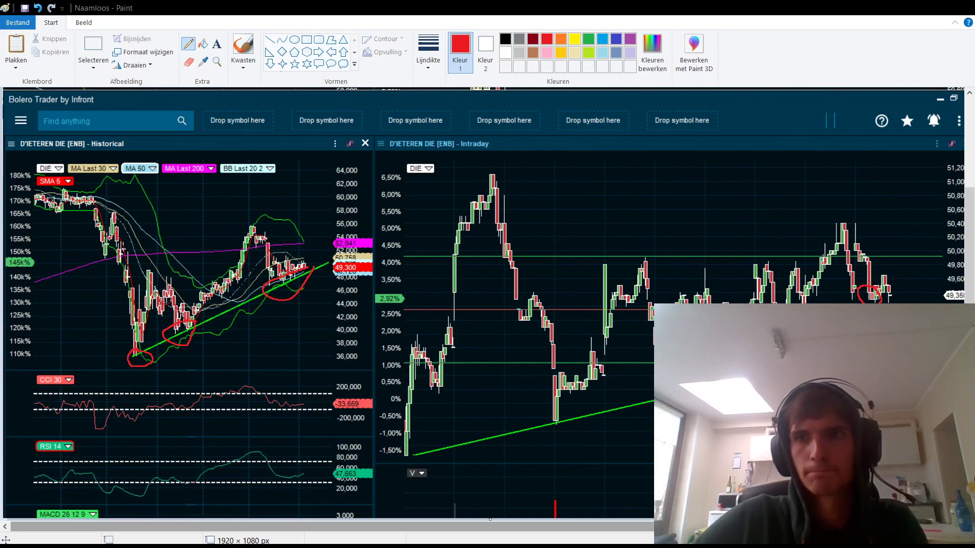
Step: Undo the earlier pastes and red markings, and paste the clean full-period D'Ieteren chart screenshot onto the canvas
left_click(15, 51)
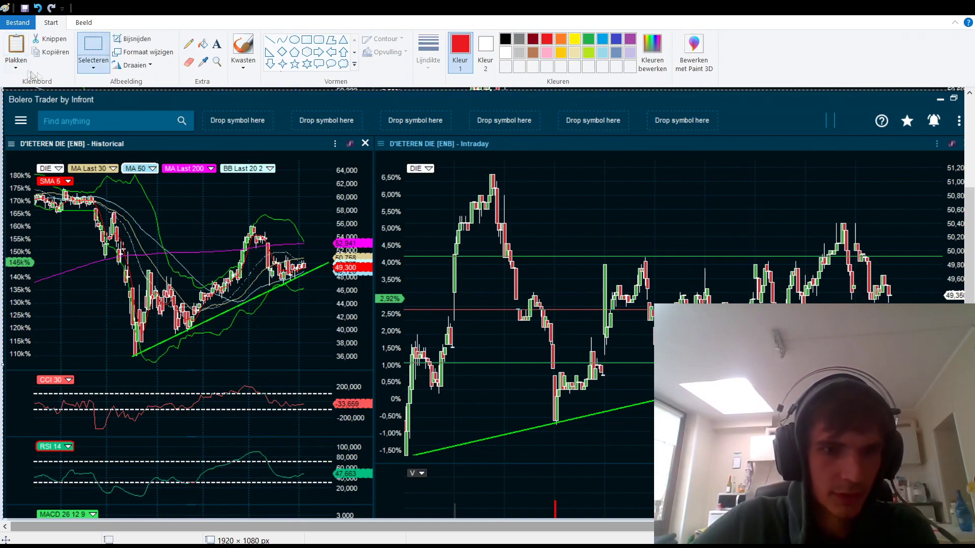
scroll(305, 300, "up", 3)
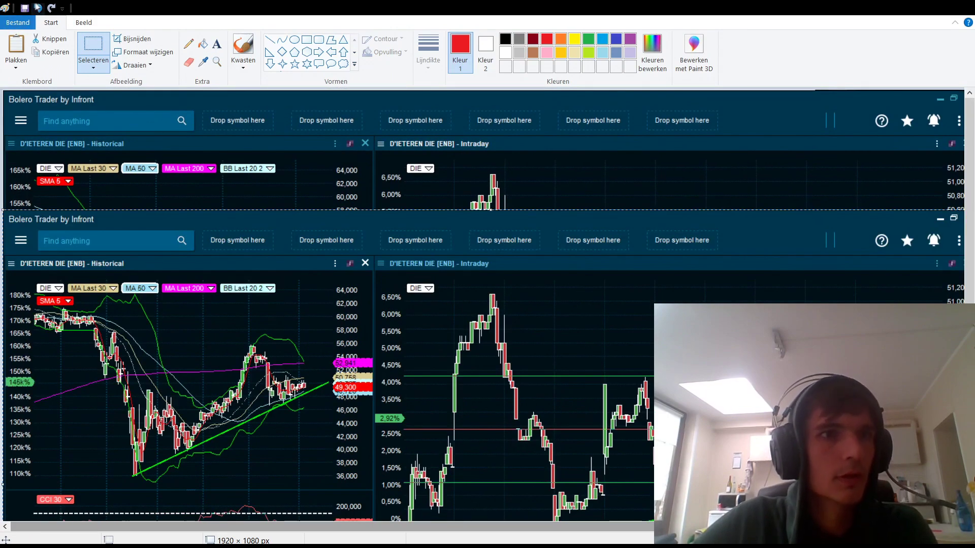
left_click(38, 8)
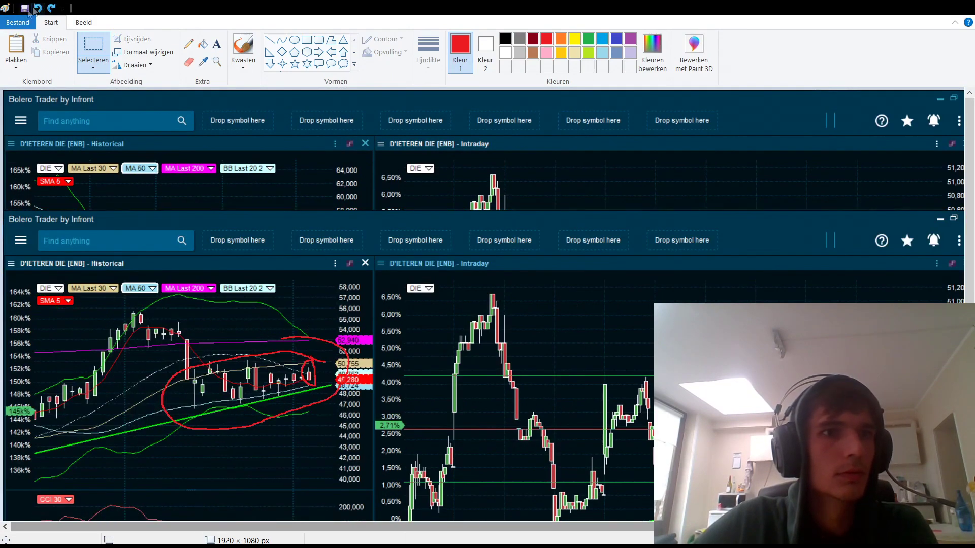
key("ctrl+z")
key("ctrl+z")
left_click(16, 45)
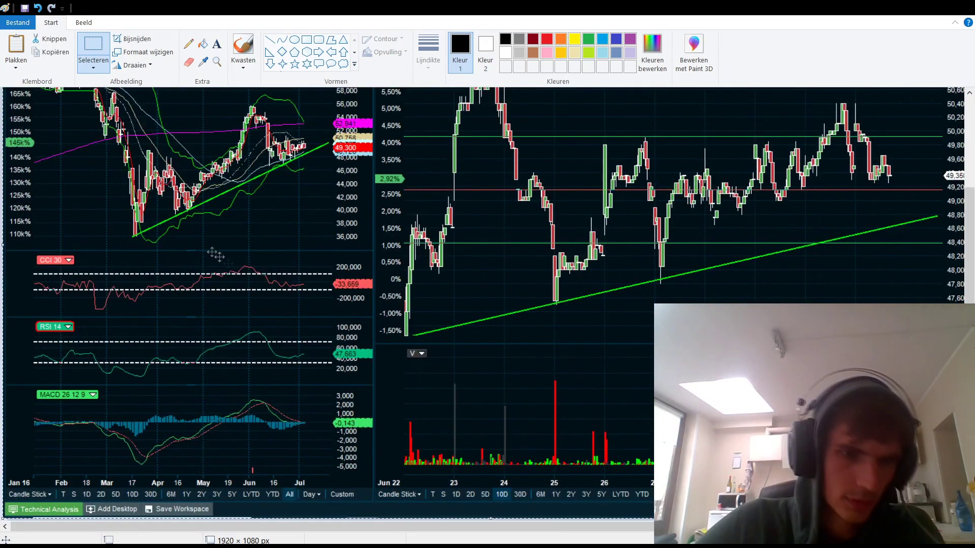
Step: Circle the most recent CCI, RSI and MACD readings beneath the historical chart in red with the Pencil
left_click(188, 44)
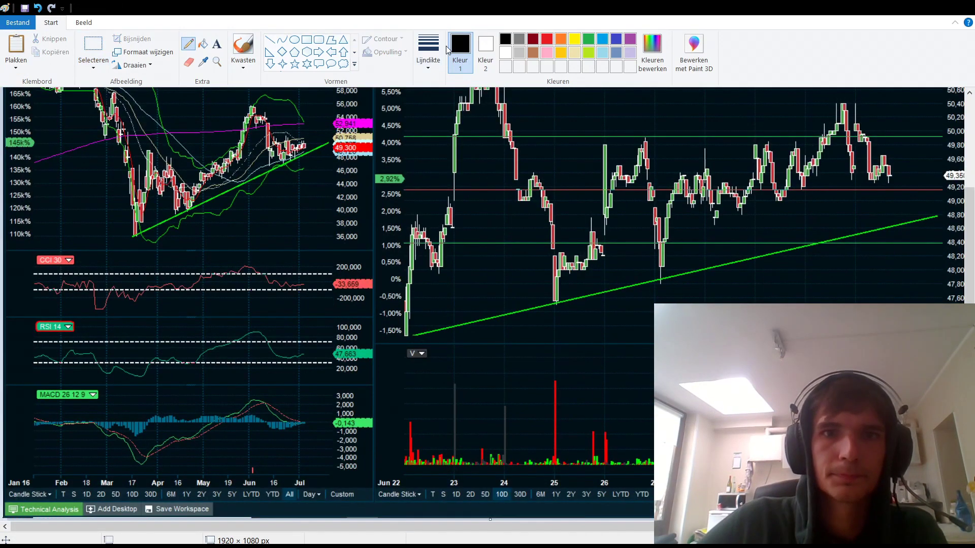
left_click(547, 39)
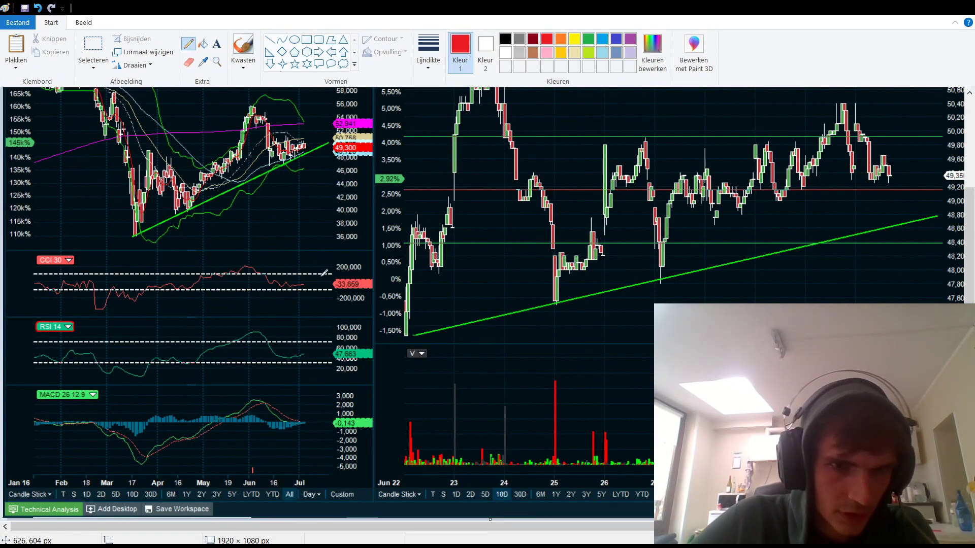
mouse_move(274, 279)
left_mouse_down()
mouse_move(331, 285)
mouse_move(316, 277)
left_mouse_up()
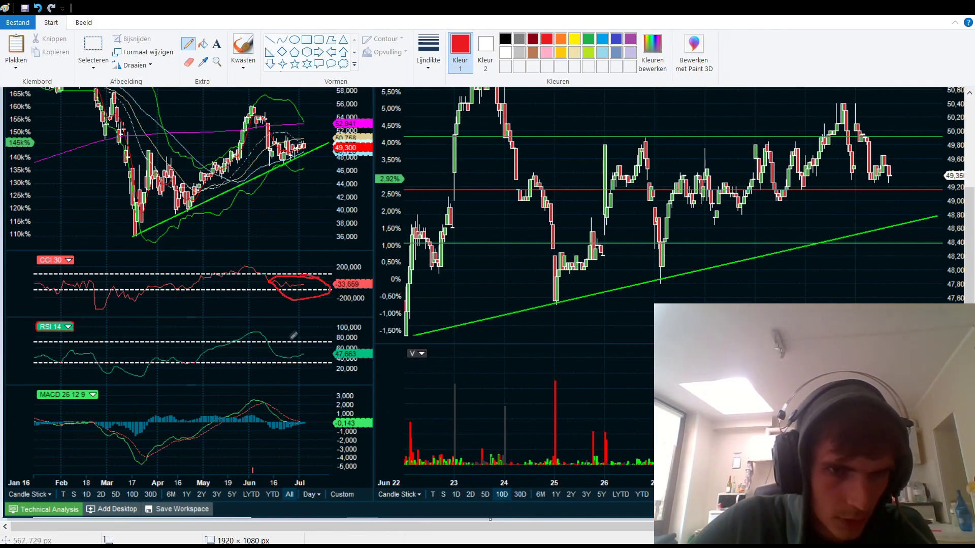
mouse_move(317, 346)
left_mouse_down()
mouse_move(267, 358)
mouse_move(323, 356)
left_mouse_up()
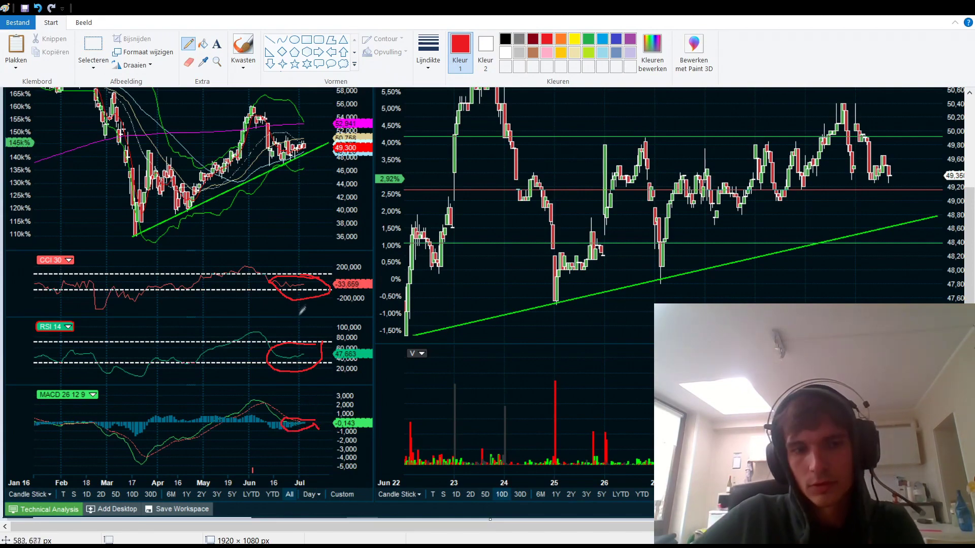
Step: Examine D'Ieteren's historical price action and rising trend line together with the circled CCI, RSI and MACD readings
scroll(335, 297, "up", 3)
scroll(331, 311, "down", 3)
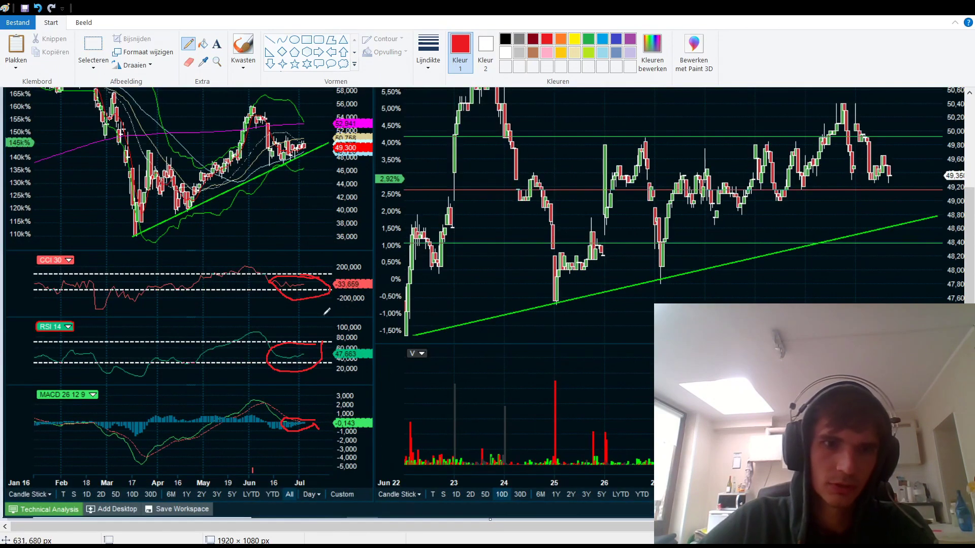
scroll(329, 303, "up", 3)
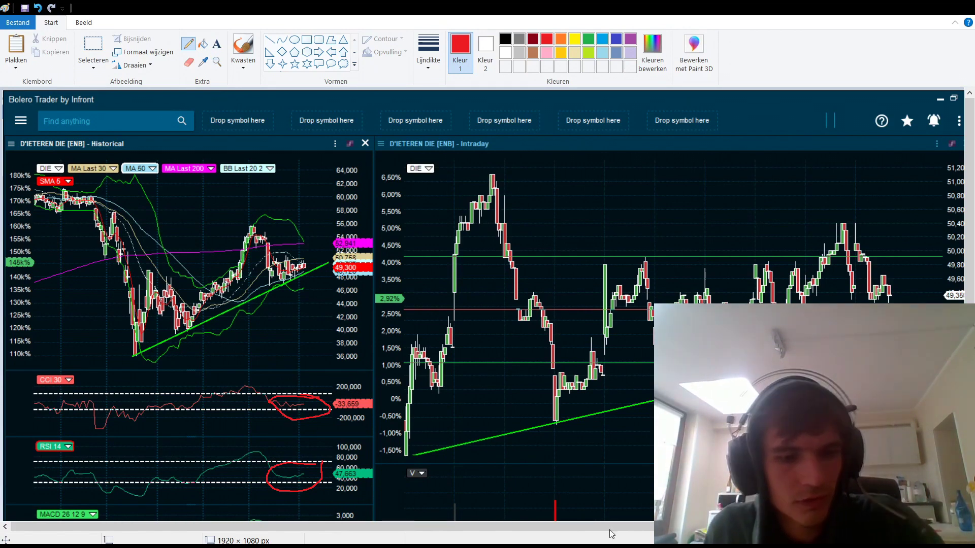
scroll(302, 242, "down", 3)
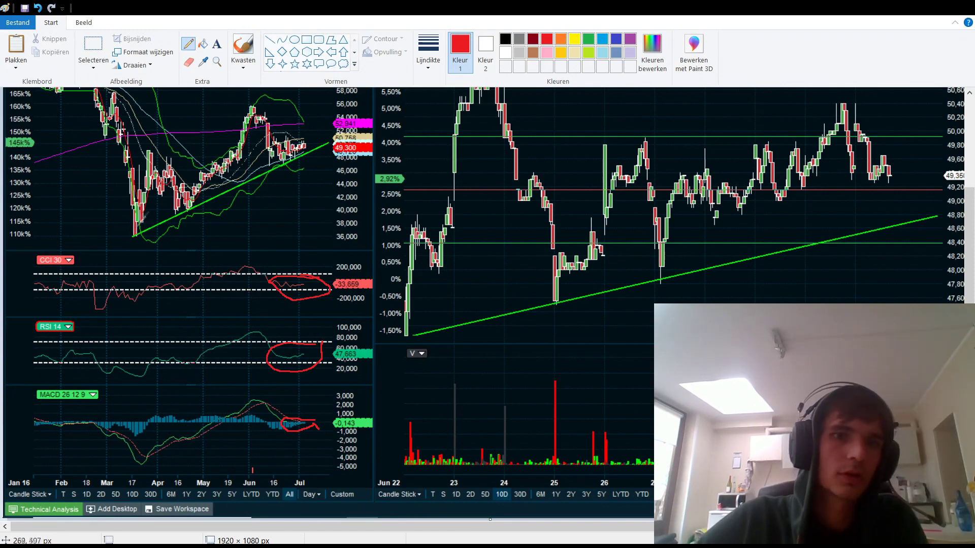
scroll(135, 182, "up", 3)
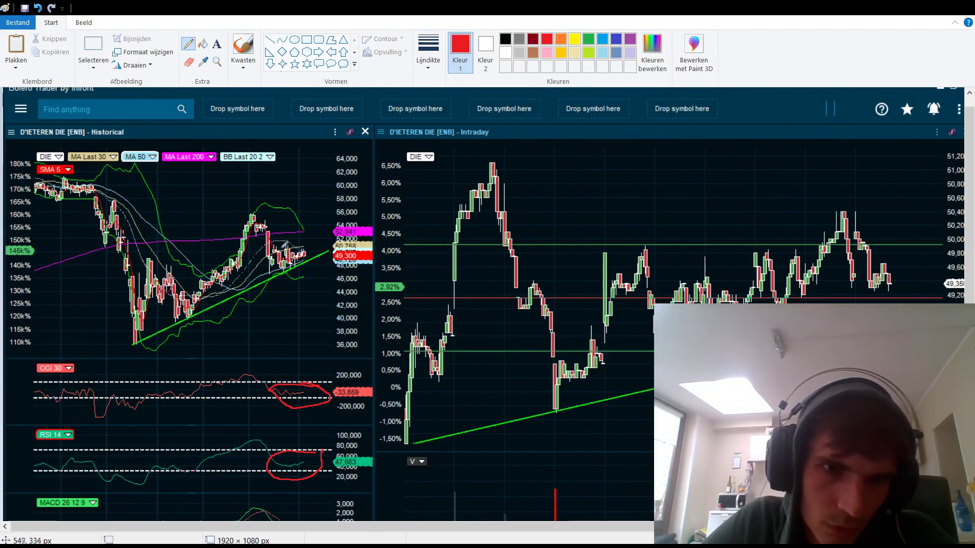
scroll(307, 254, "down", 3)
scroll(307, 254, "up", 3)
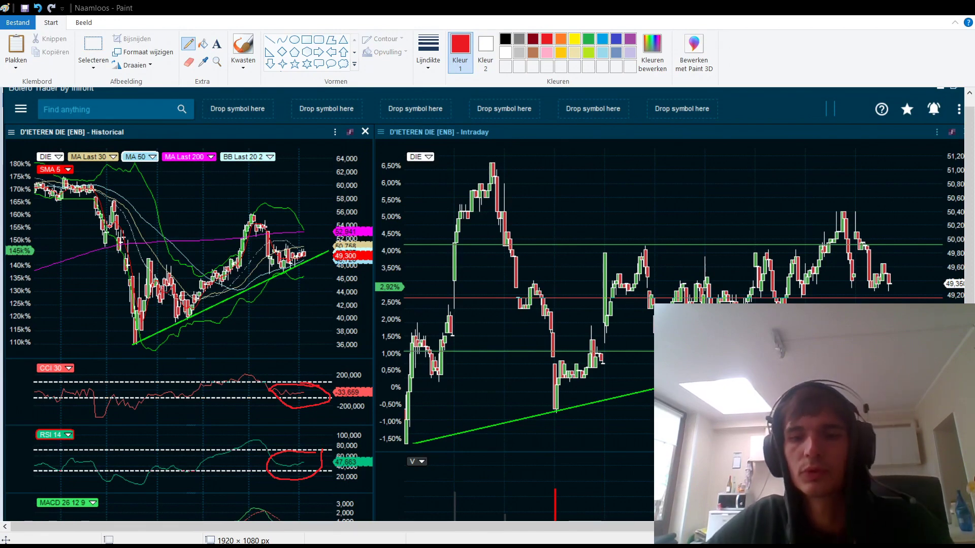
Step: Paste the D'Ieteren chart screenshot zoomed in on June and July over the canvas and shift it slightly upward
left_click(14, 46)
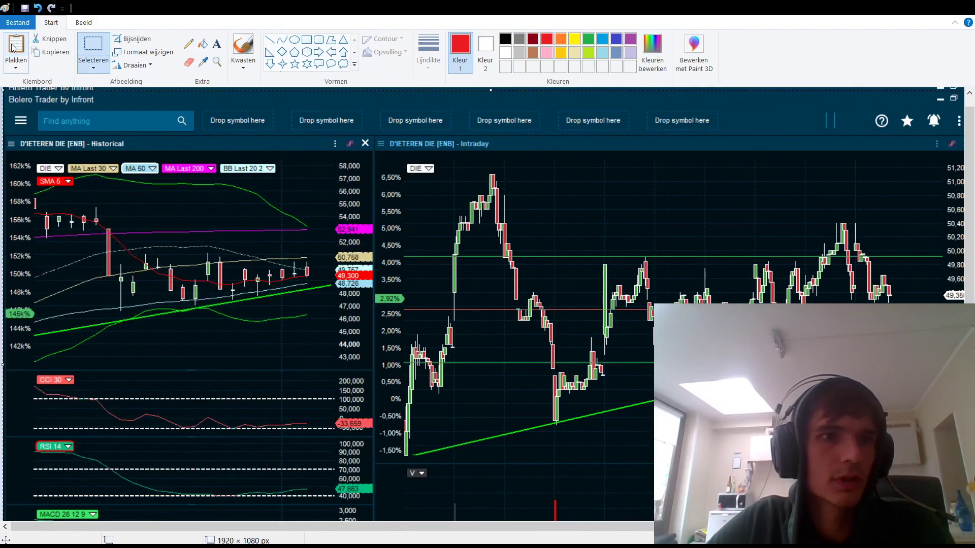
left_click_drag(164, 102, 167, 55)
left_click(188, 43)
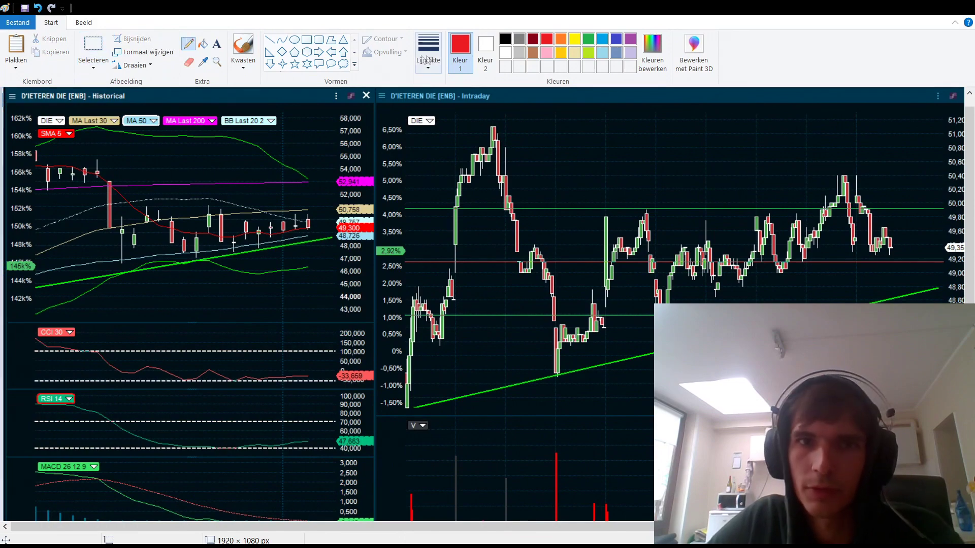
key("ctrl+z")
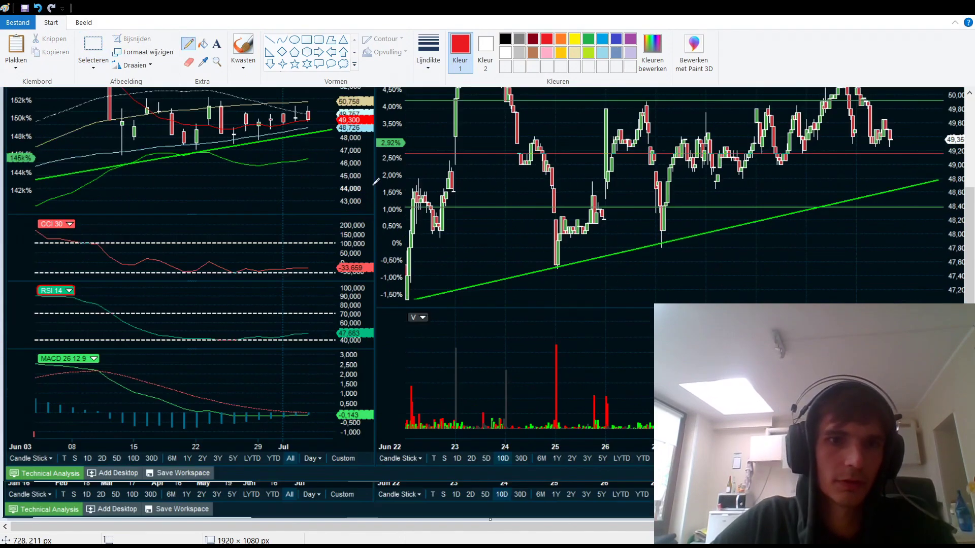
key("ctrl+y")
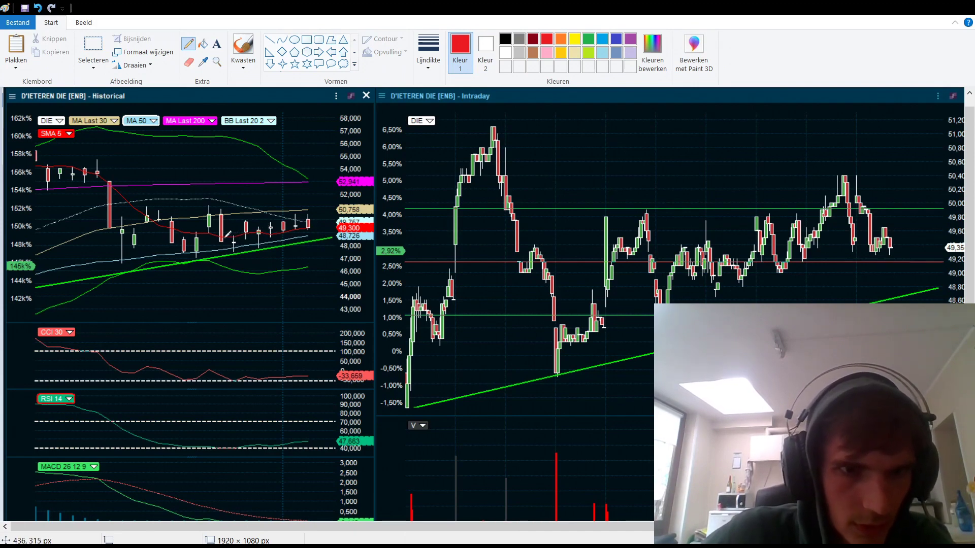
Step: Annotate the charts in red: trace the recent SMA, circle the latest intraday low, and add a short line and downward arrow near the trend line
left_click_drag(225, 235, 308, 223)
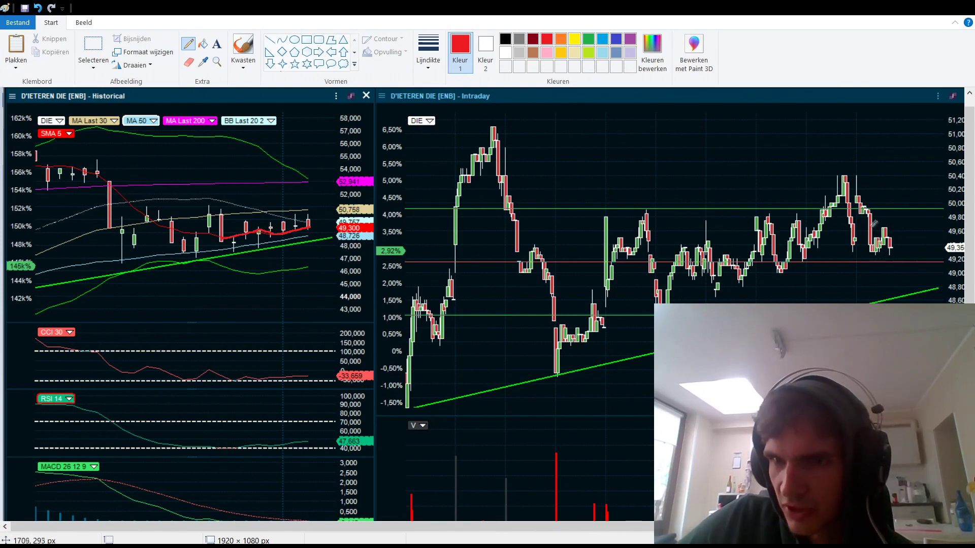
mouse_move(885, 239)
left_mouse_down()
mouse_move(866, 243)
mouse_move(870, 255)
mouse_move(881, 243)
left_mouse_up()
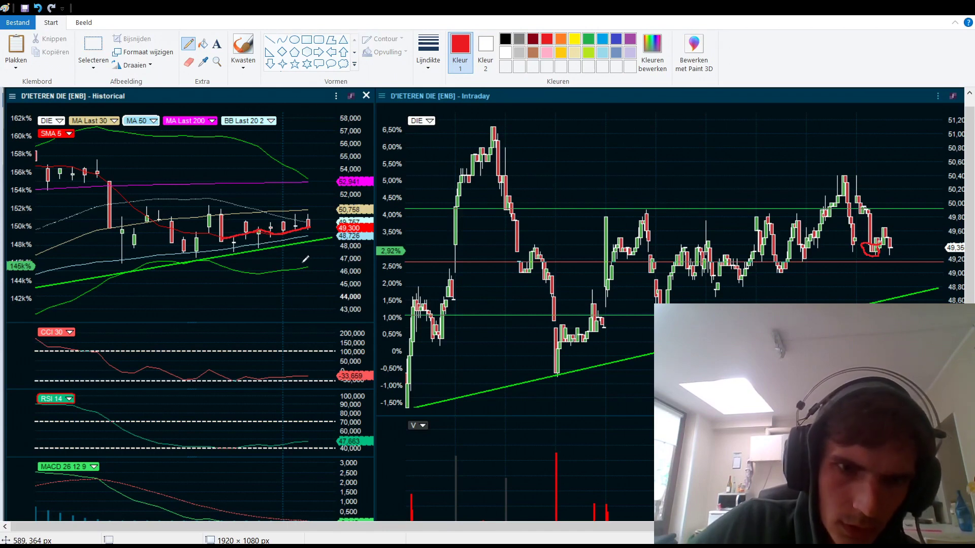
left_click_drag(303, 263, 324, 266)
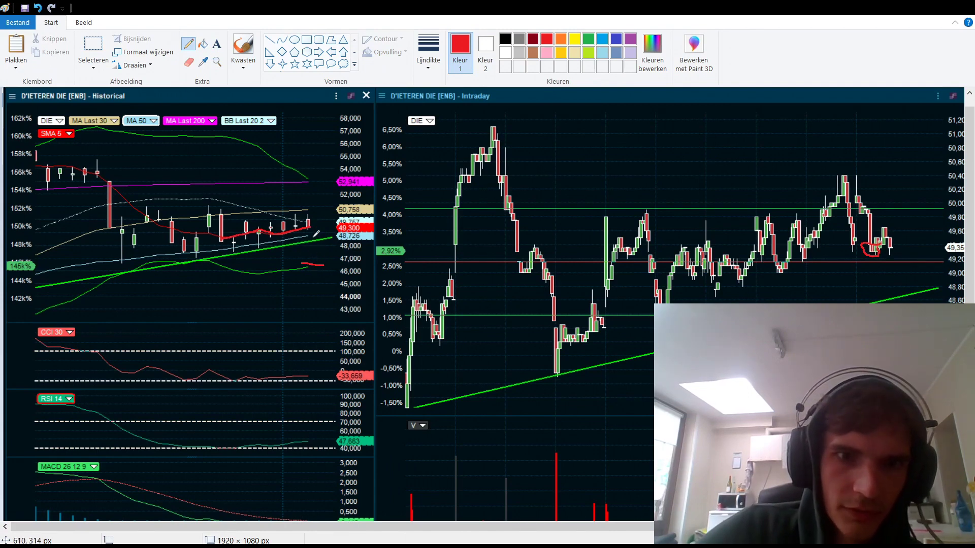
left_click_drag(315, 229, 326, 243)
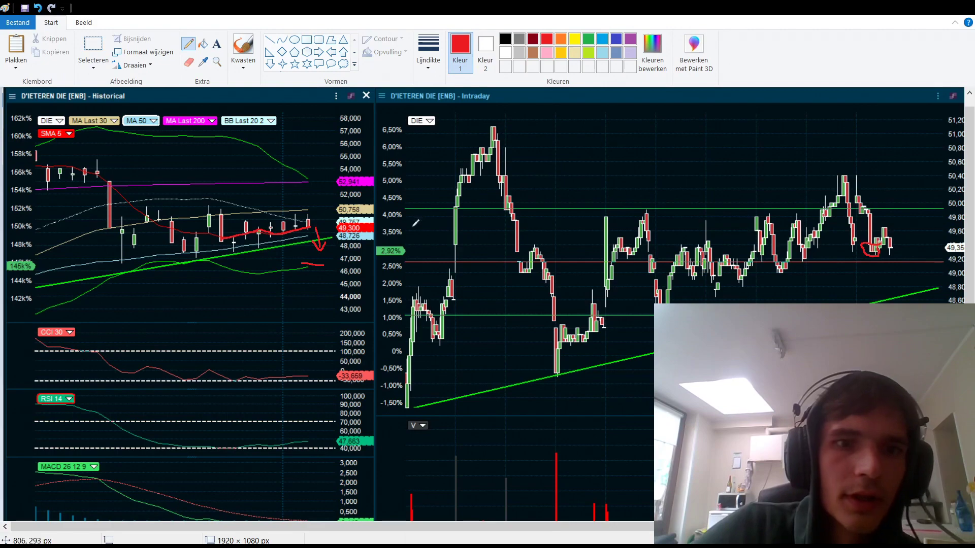
scroll(309, 160, "down", 3)
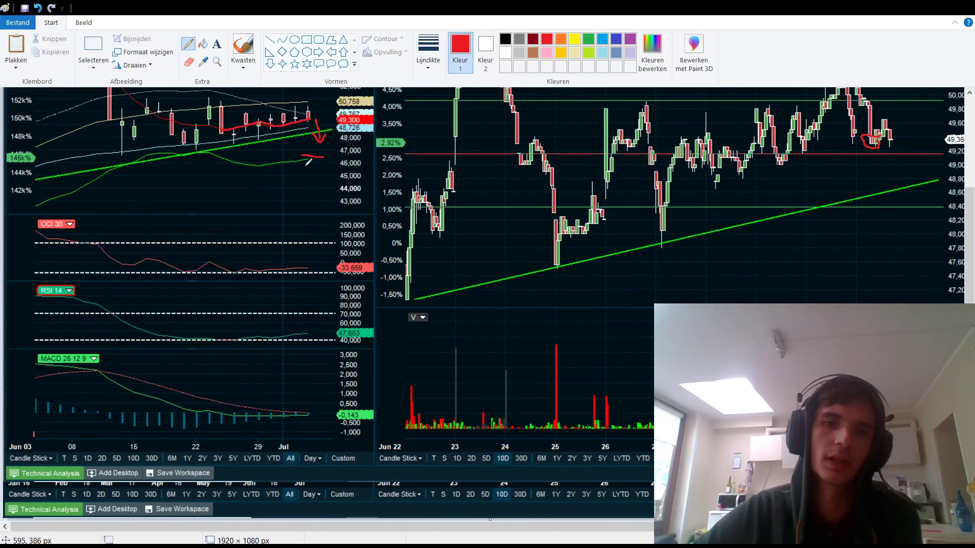
scroll(296, 198, "up", 3)
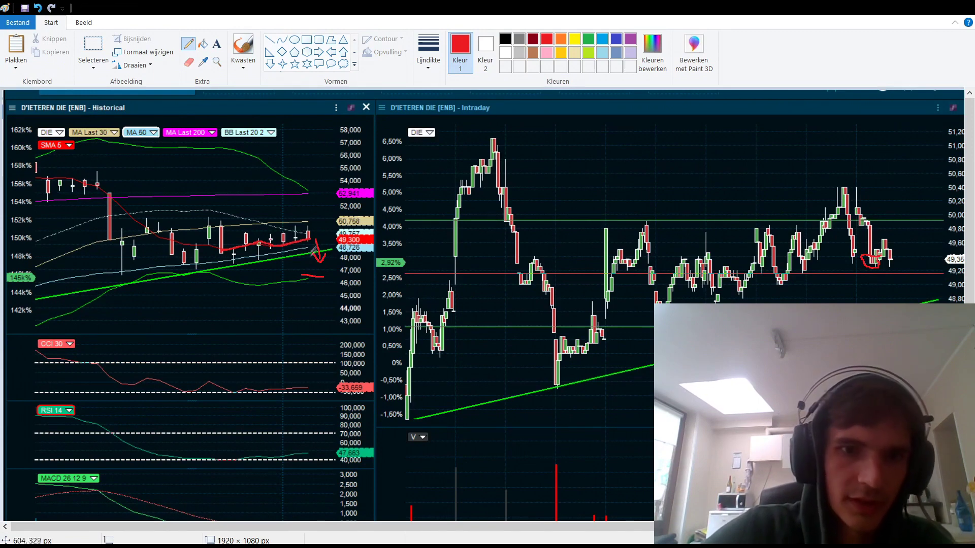
Step: Add a small red pencil mark above the latest candle on D'Ieteren's historical chart
mouse_move(312, 214)
left_mouse_down()
mouse_move(309, 244)
mouse_move(312, 207)
left_mouse_up()
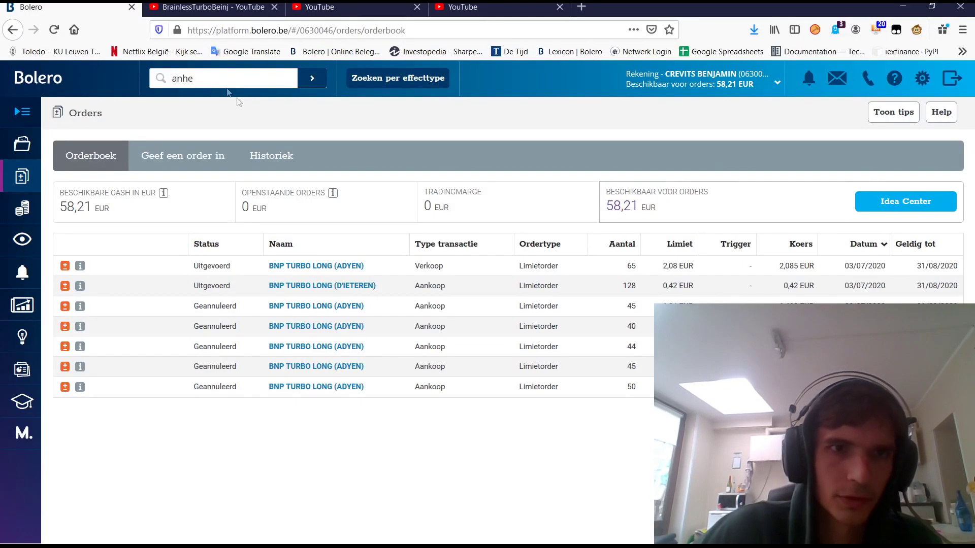
Step: Switch to Bolero, view Anheuser-Busch InBev's full details with its price graph over 1w and 1m, and close the details
left_click(177, 174)
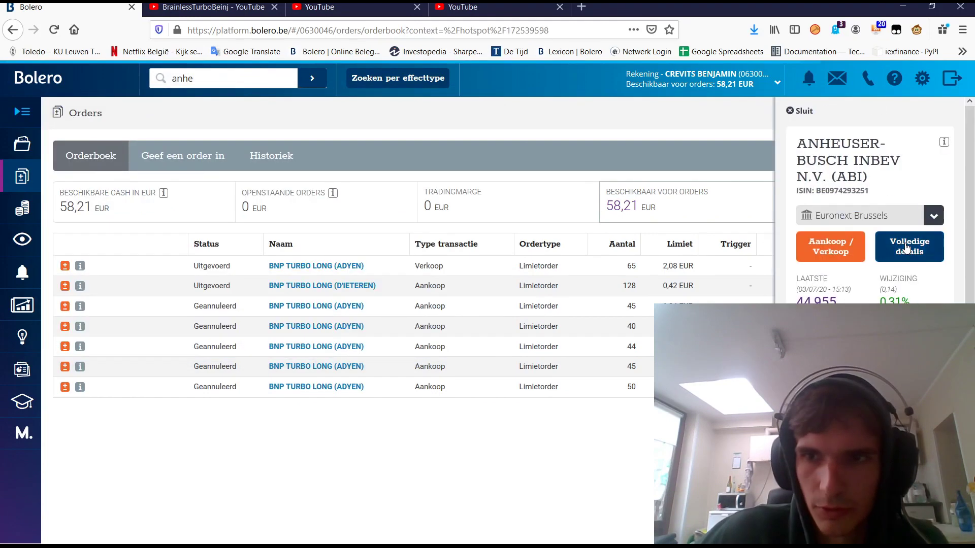
left_click(907, 247)
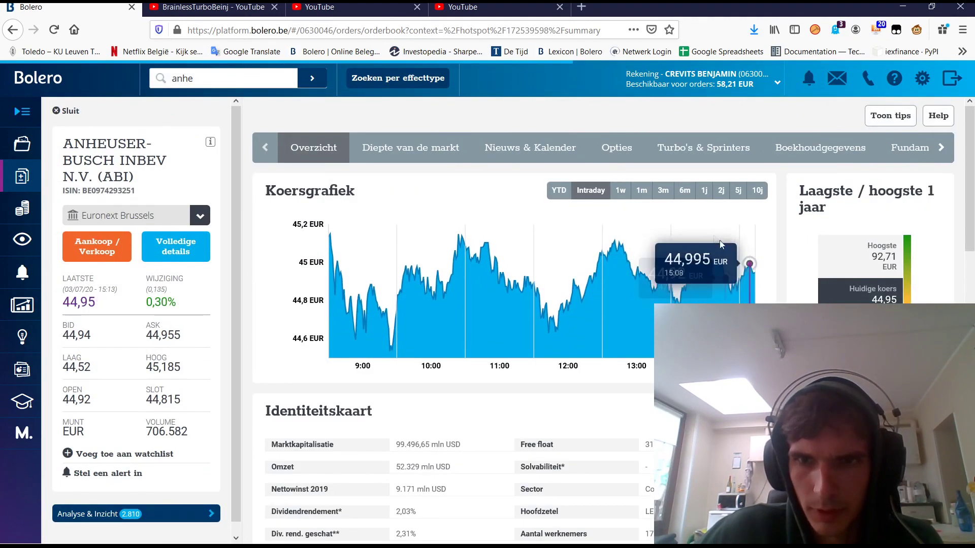
left_click(613, 190)
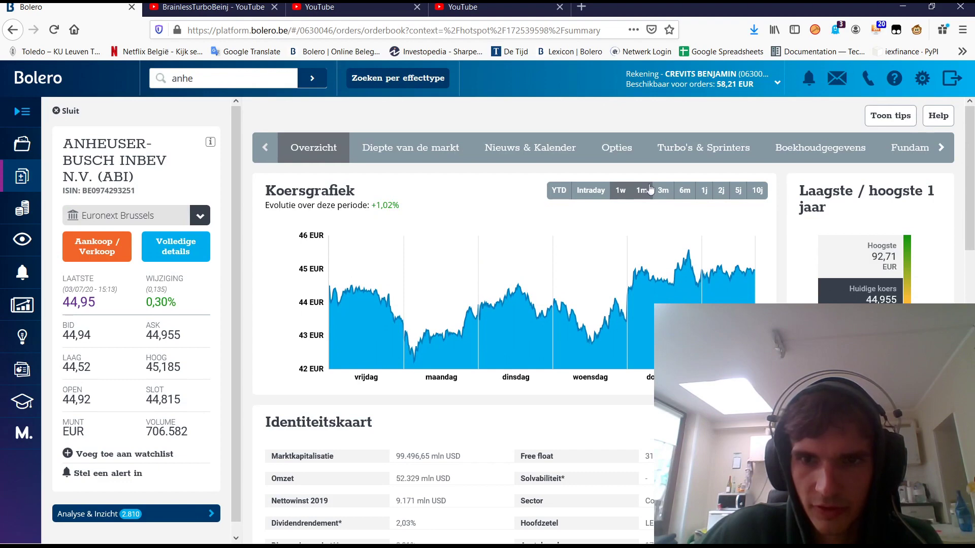
left_click(648, 189)
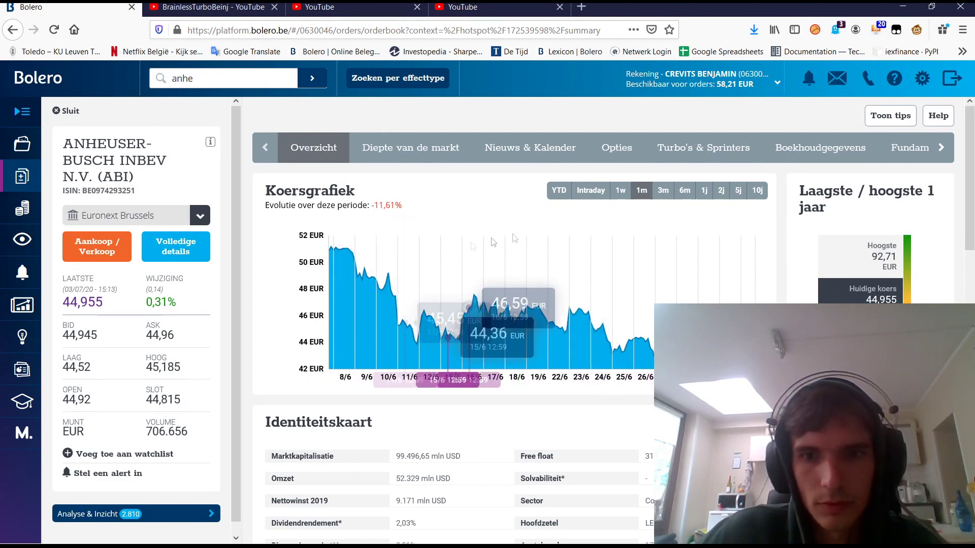
left_click(67, 111)
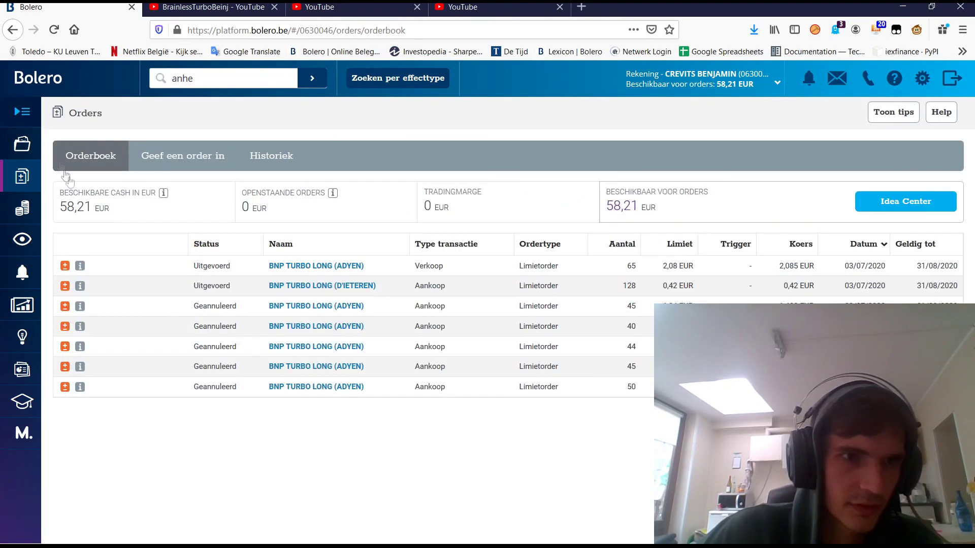
Step: Open the watchlists and look through the available lists while keeping the Automotive watchlist selected
left_click(22, 239)
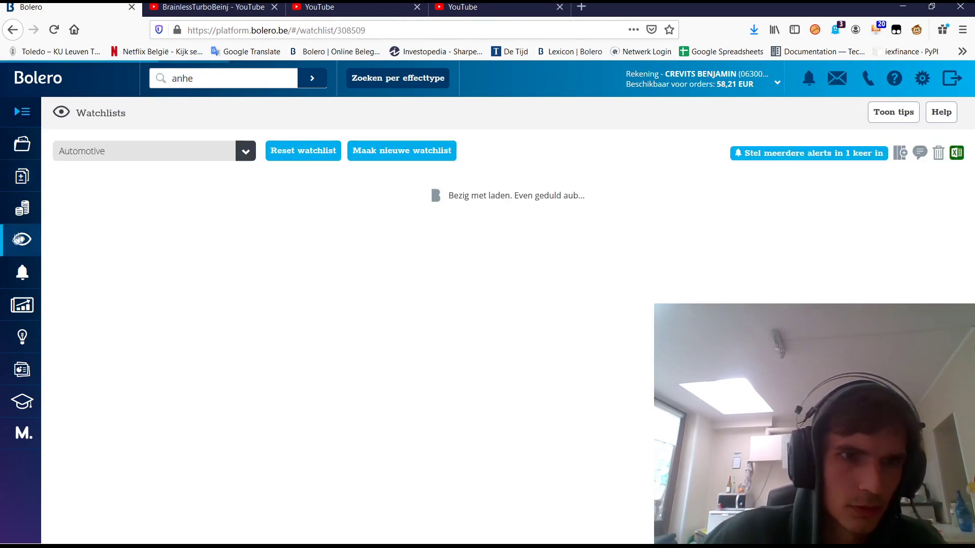
left_click(148, 159)
scroll(170, 191, "down", 5)
scroll(147, 233, "up", 4)
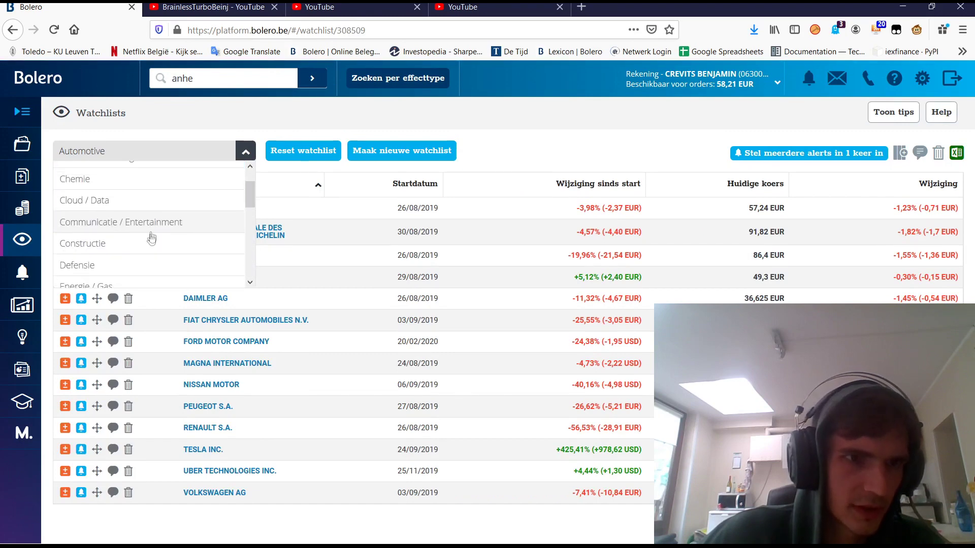
scroll(141, 245, "down", 3)
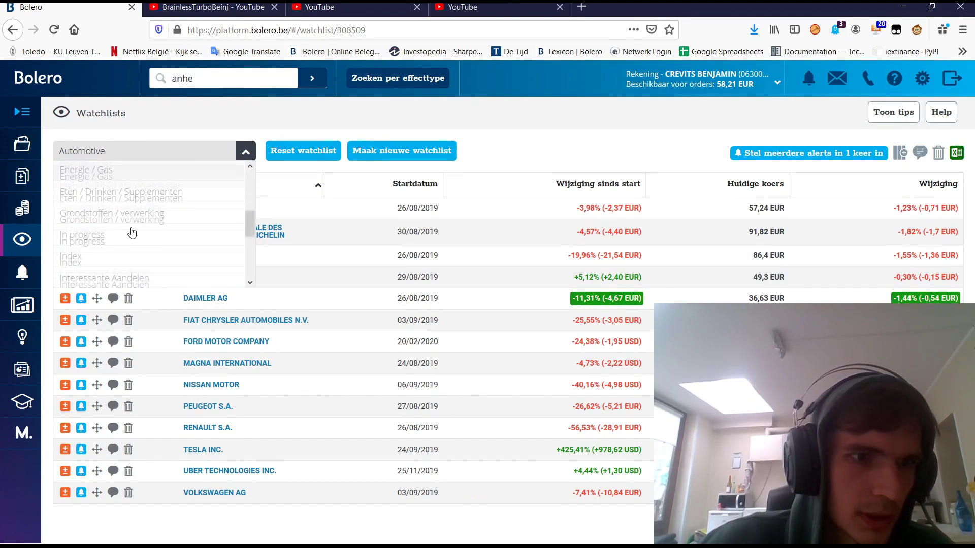
left_click(581, 138)
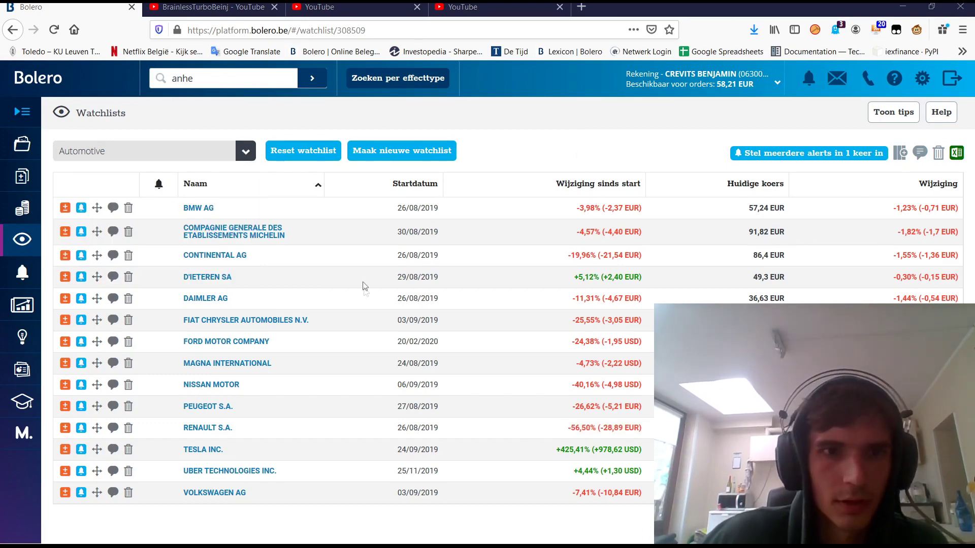
Step: Switch to the follow sheet in Excel, highlight the Adyen trade from stock to ROI, and select its empty Rule 1 cell
key("alt+Tab")
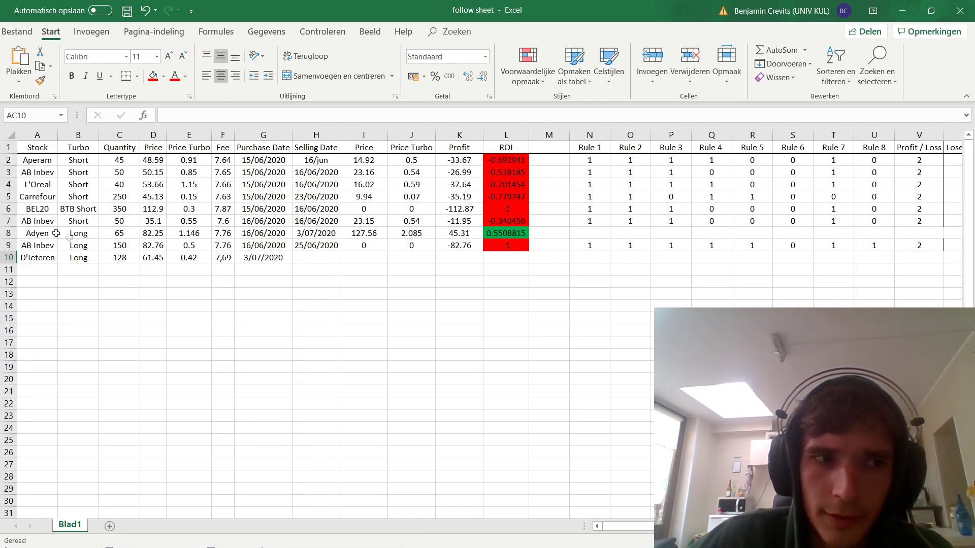
left_click_drag(36, 234, 516, 234)
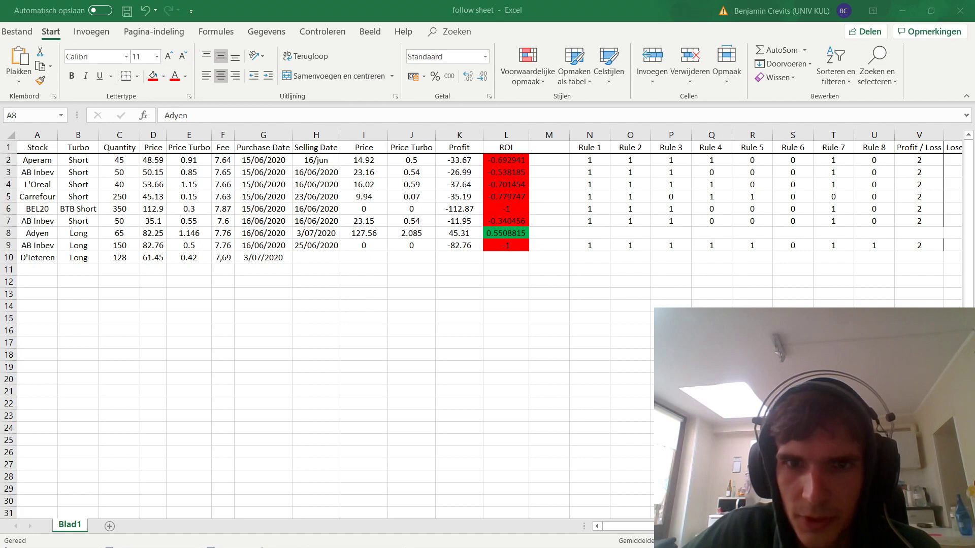
key("alt+Tab")
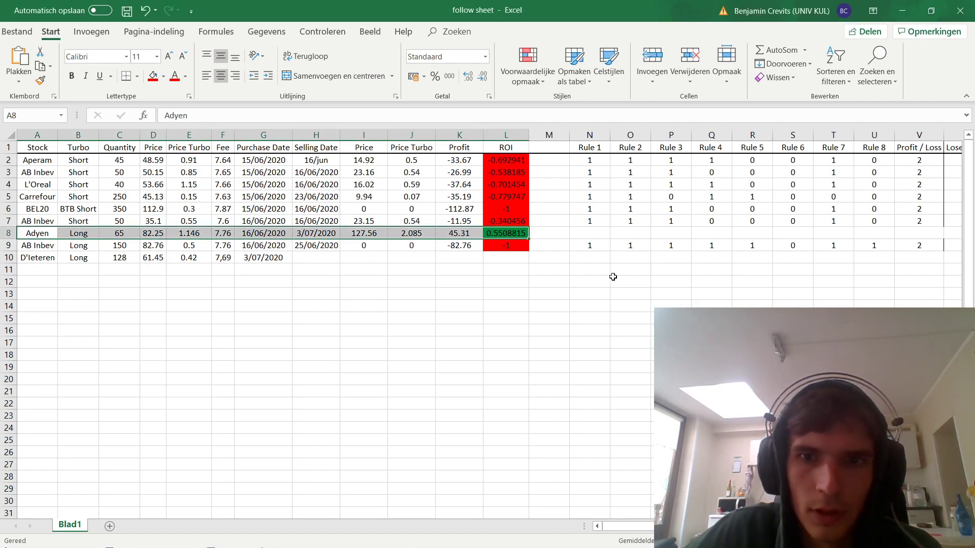
left_click(605, 232)
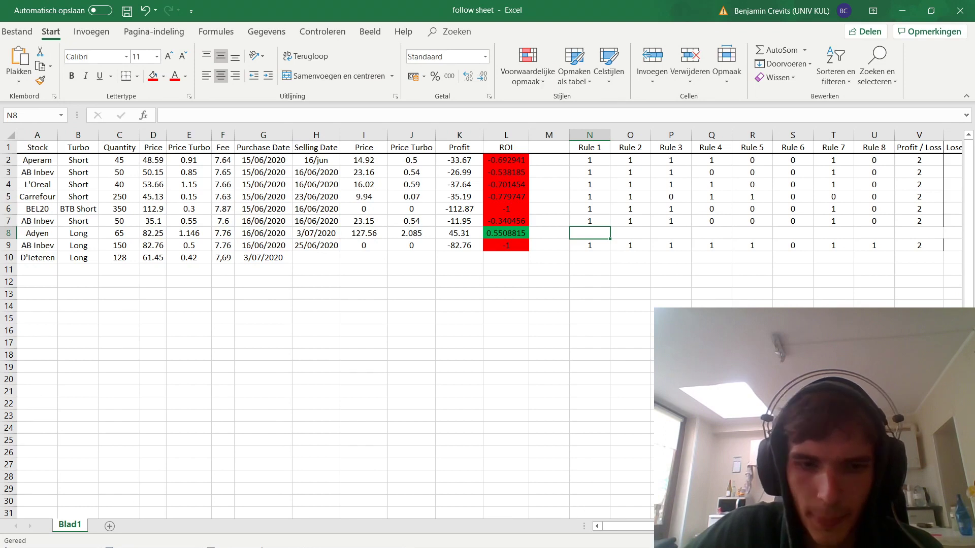
Step: Switch to the Adyen chart screenshot in Paint and circle the mid-June candles on the historical chart in red
key("alt+Tab")
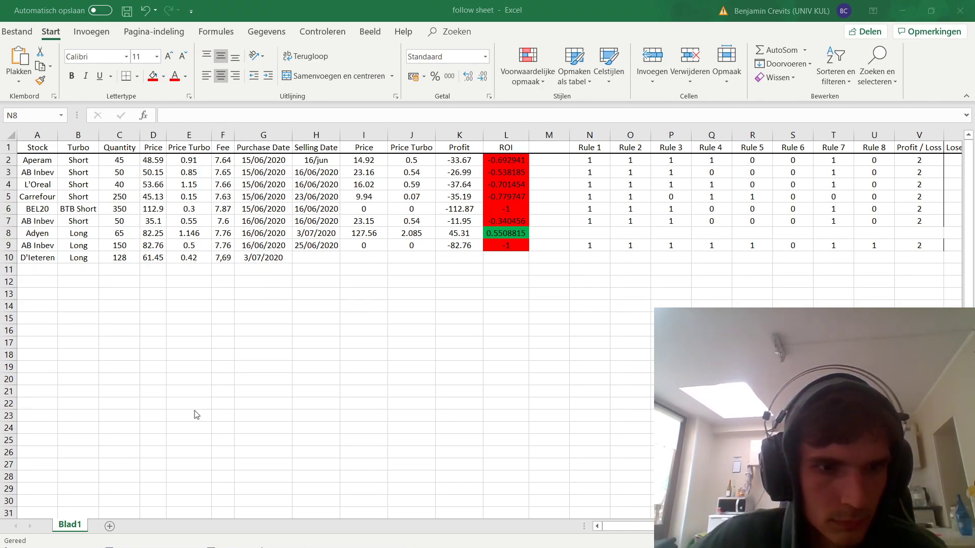
key("alt+Tab")
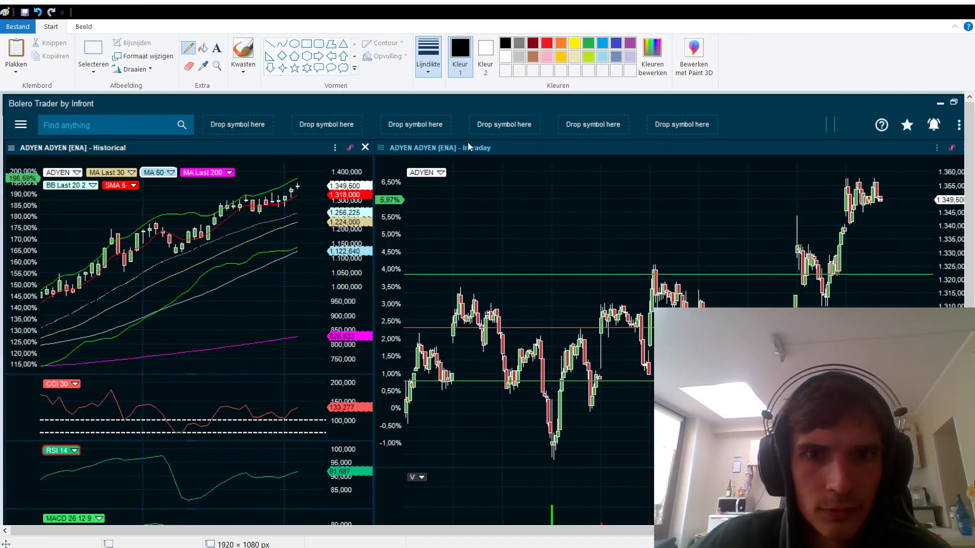
left_click(547, 42)
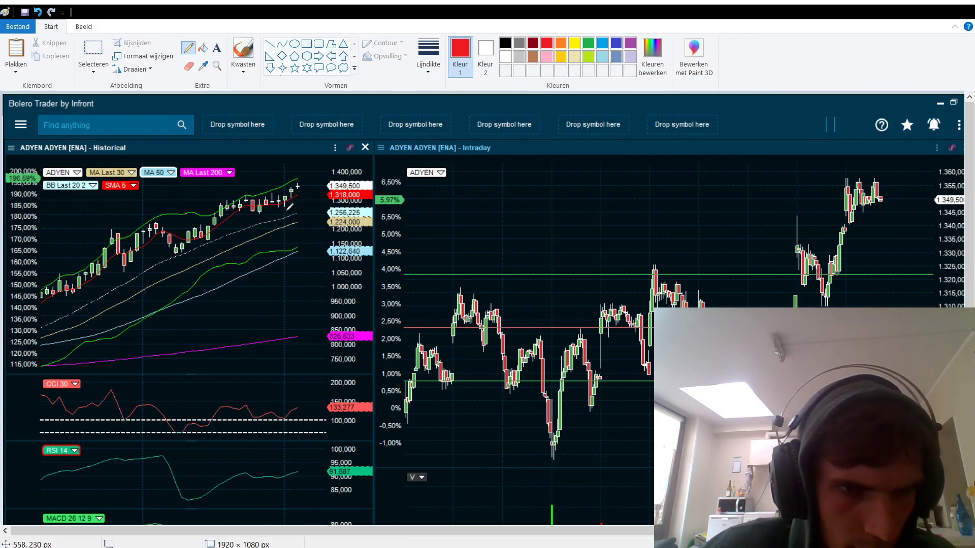
mouse_move(236, 198)
left_mouse_down()
mouse_move(219, 199)
mouse_move(225, 220)
mouse_move(234, 197)
left_mouse_up()
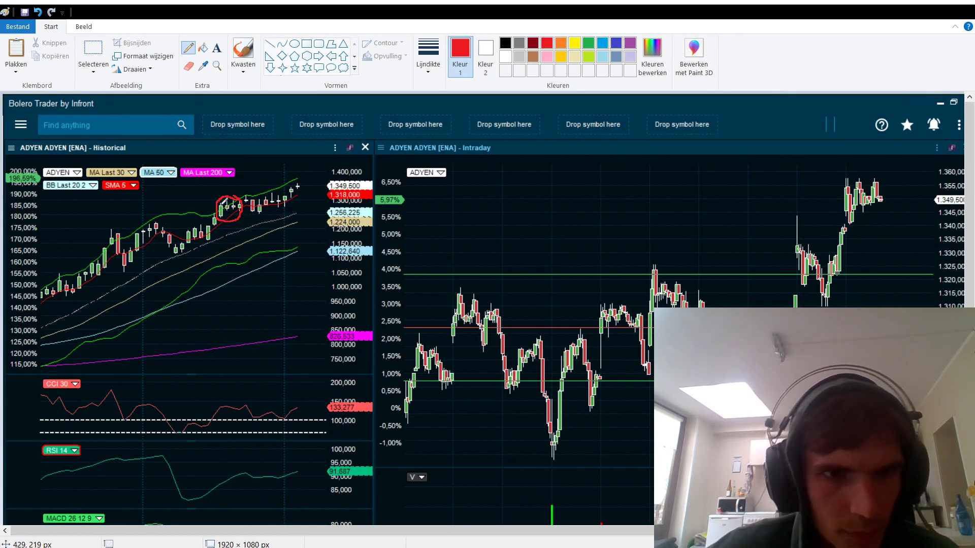
Step: Try a red stroke beside the circled candles and a rising line beneath the recent Adyen prices, and undo both
mouse_move(233, 219)
left_mouse_down()
mouse_move(239, 208)
mouse_move(223, 225)
mouse_move(248, 202)
left_mouse_up()
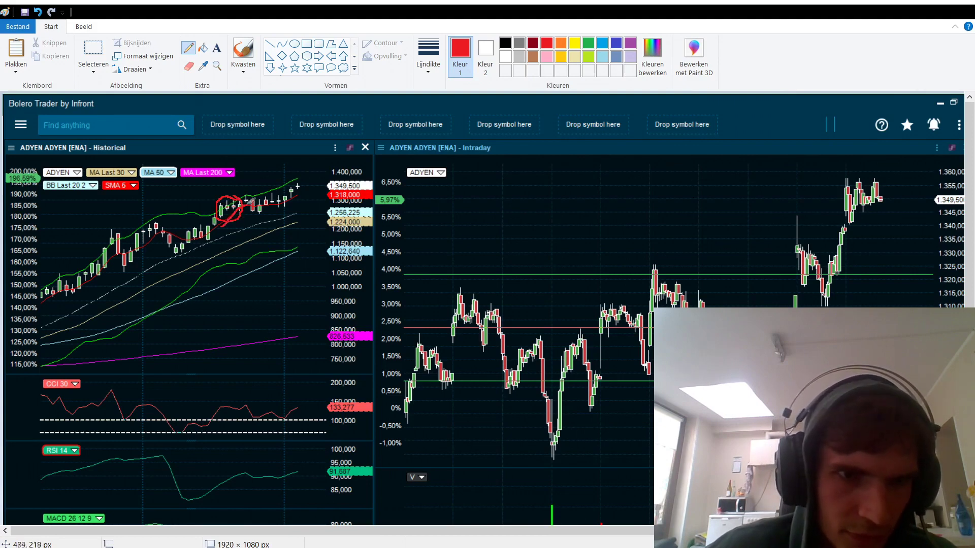
key("ctrl+z")
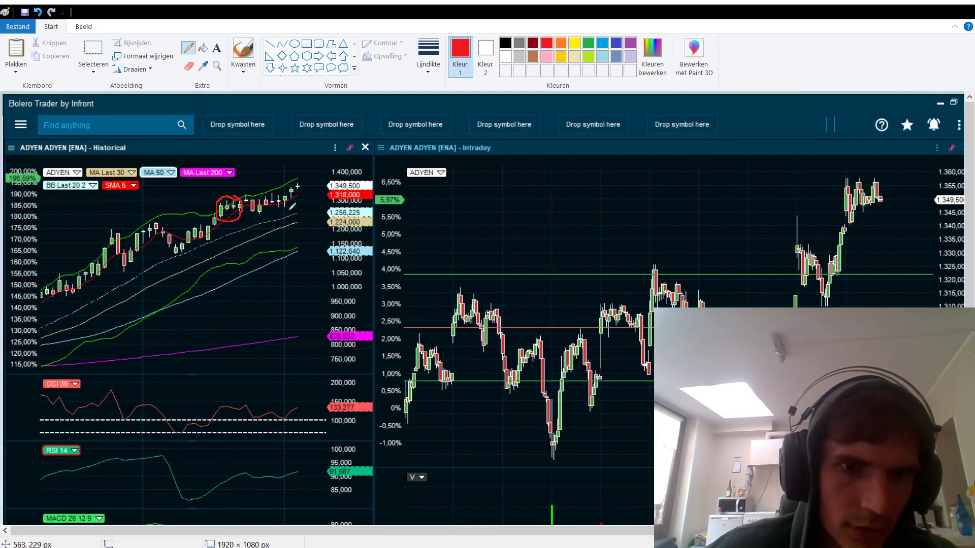
left_click_drag(208, 240, 304, 208)
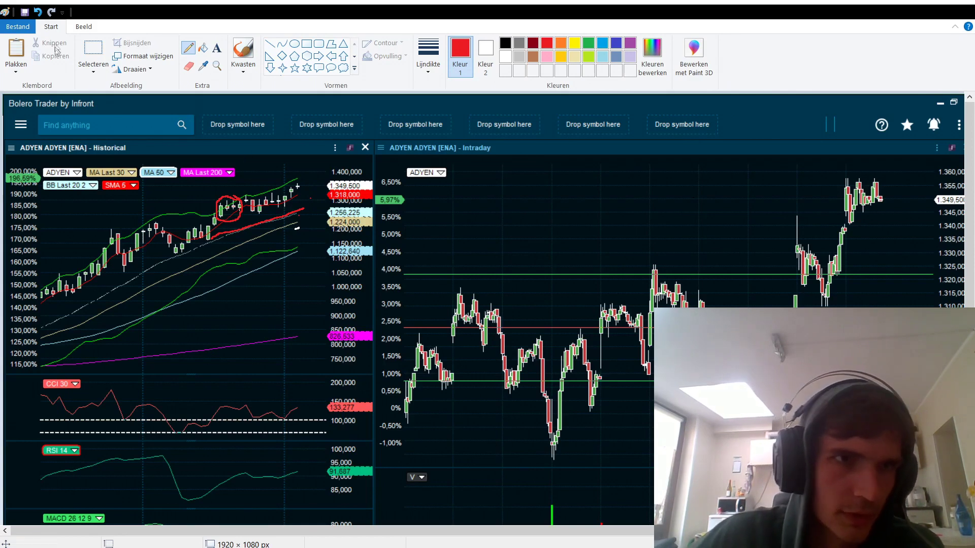
left_click(37, 11)
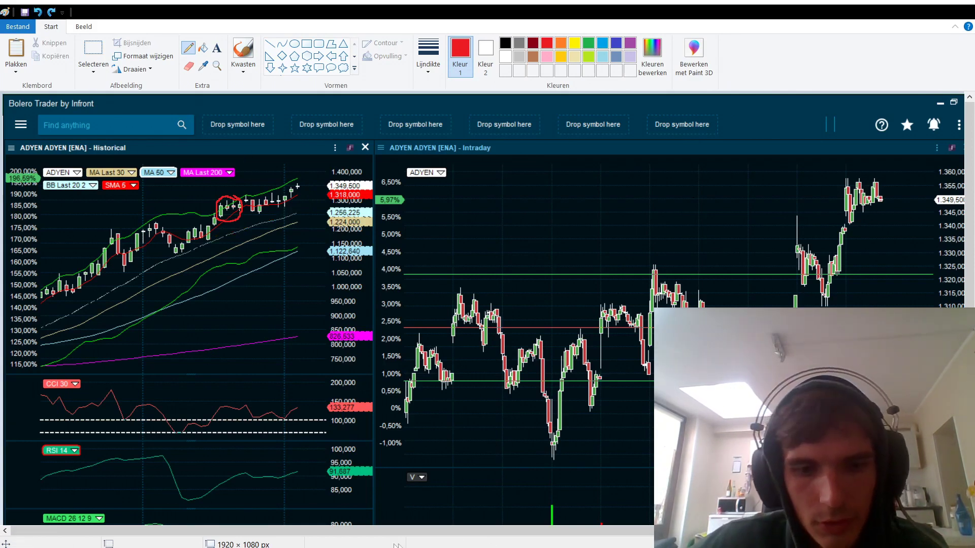
Step: Check Adyen's CCI, RSI and MACD readings, switch back to the follow sheet in Excel, and enter 0 for the Adyen trade's Rule 1
scroll(276, 257, "down", 3)
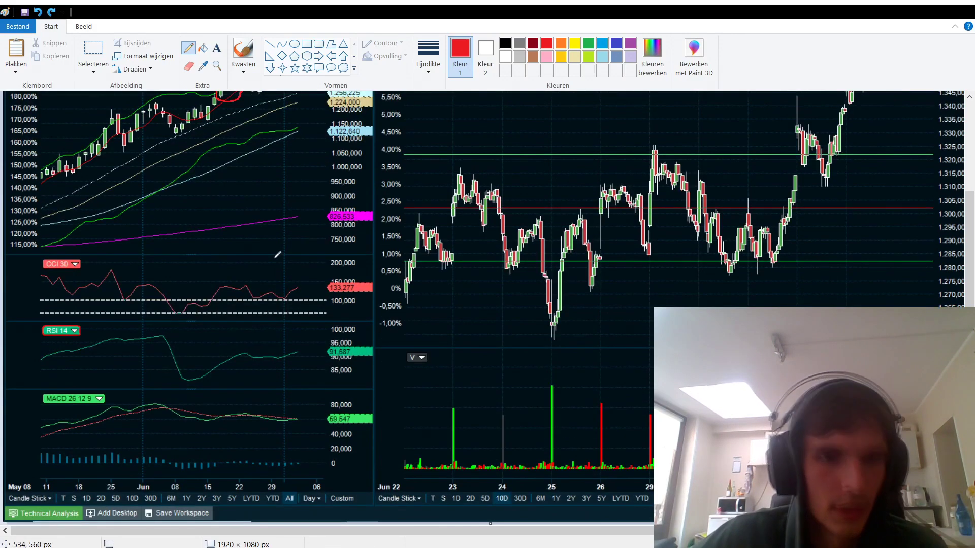
scroll(311, 237, "up", 3)
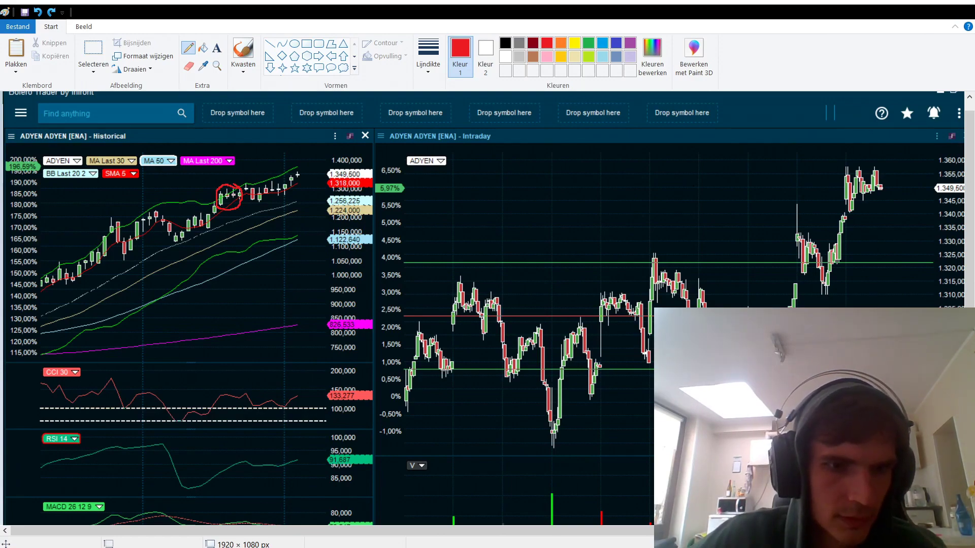
key("alt+Tab")
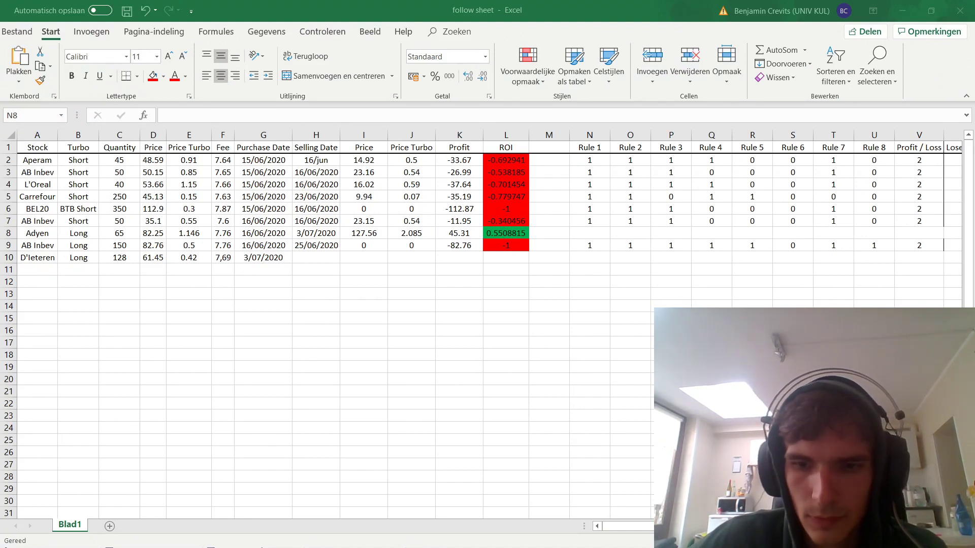
type("0")
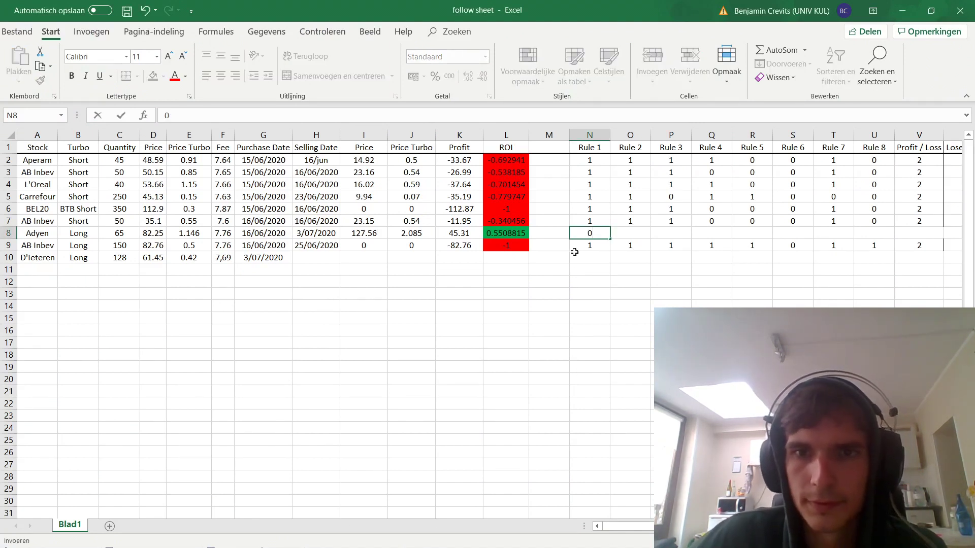
Step: Enter 0 for Rule 2 and Rule 3 of the Adyen long trade
scroll(624, 527, "right", 3)
scroll(624, 526, "left", 2)
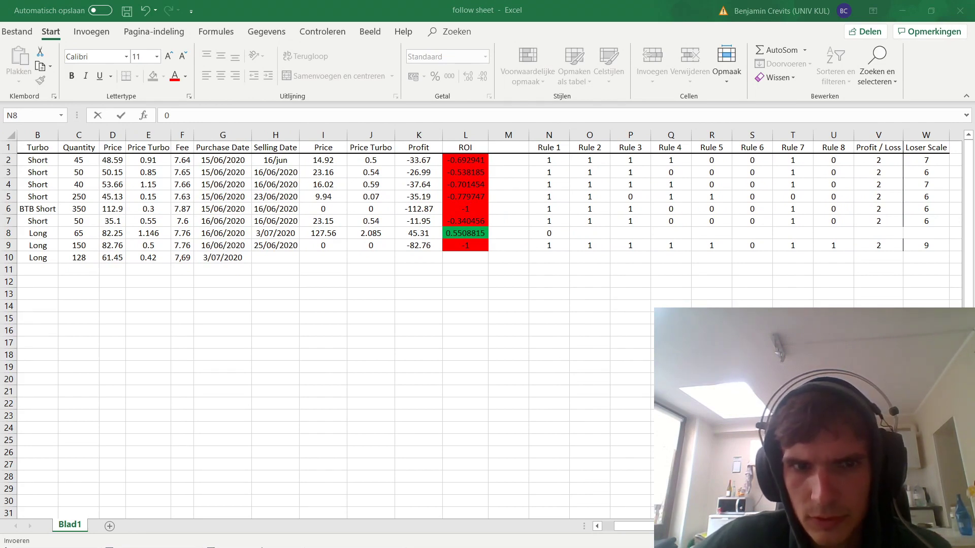
left_click(589, 232)
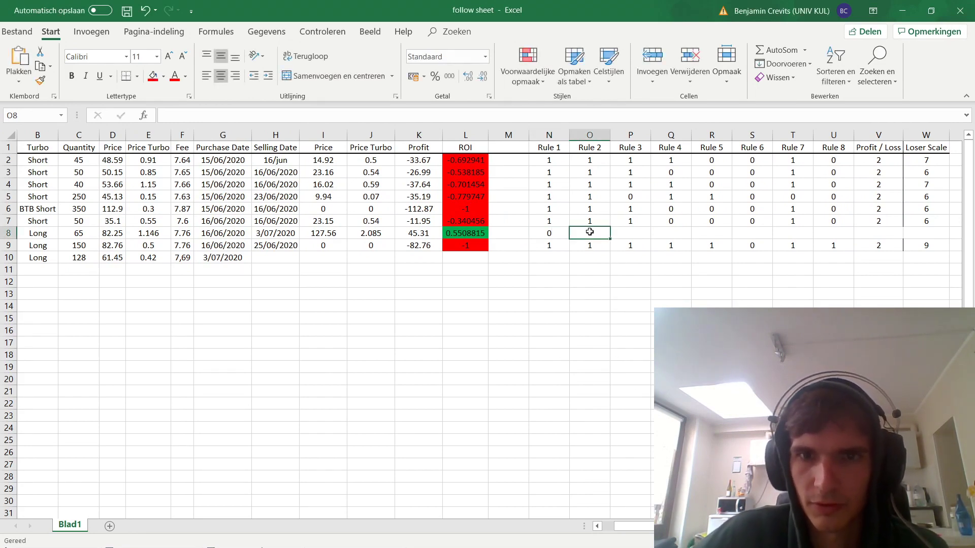
type("0")
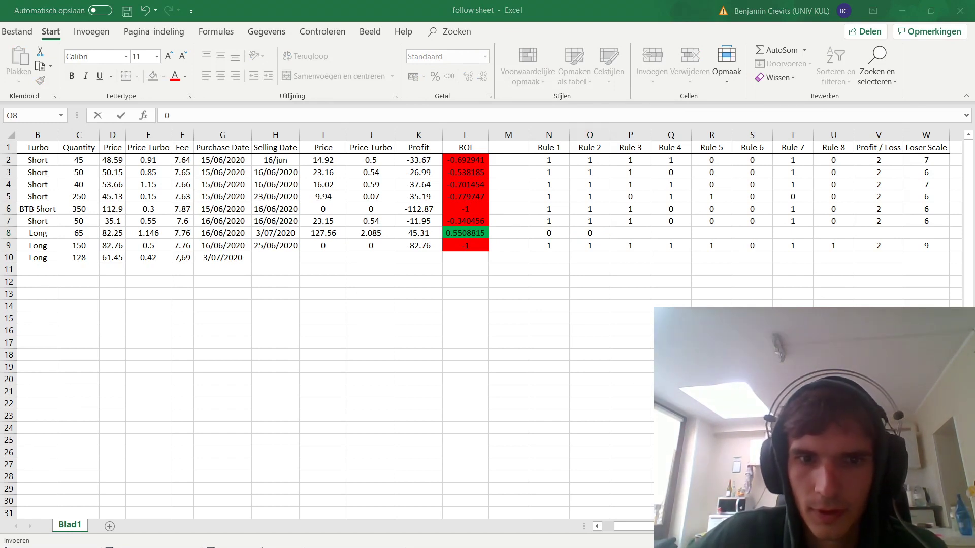
left_click(640, 232)
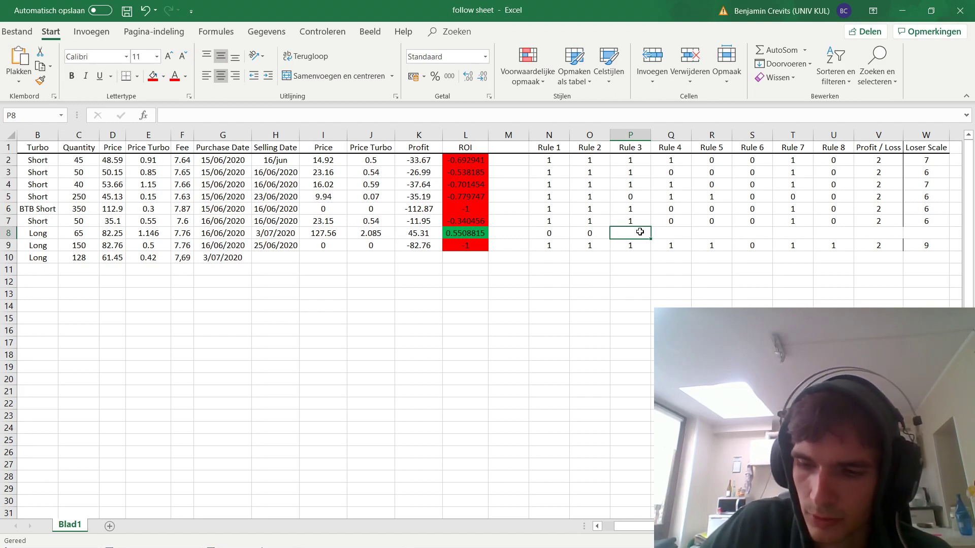
type("0")
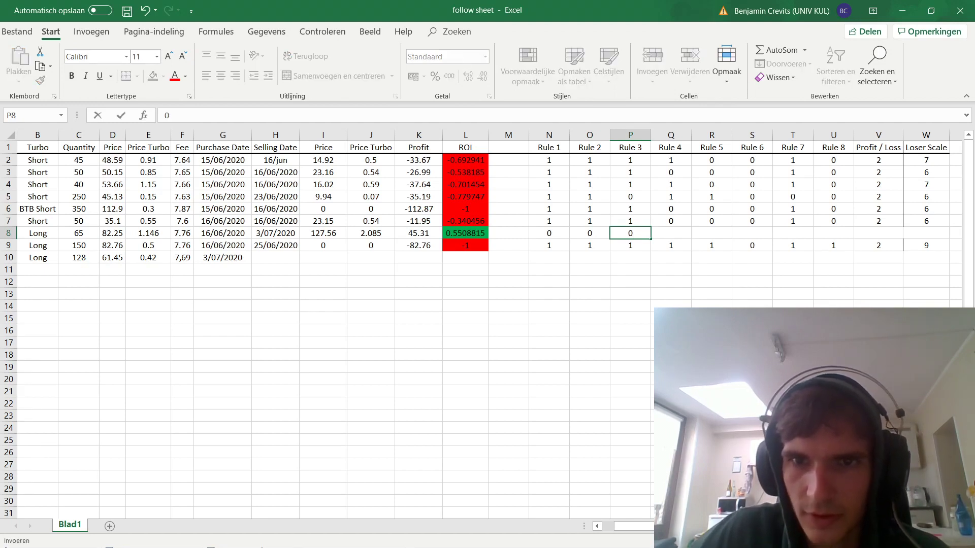
Step: Enter 0 for Rule 4 of the Adyen long trade
key("alt+Tab")
key("alt+Tab")
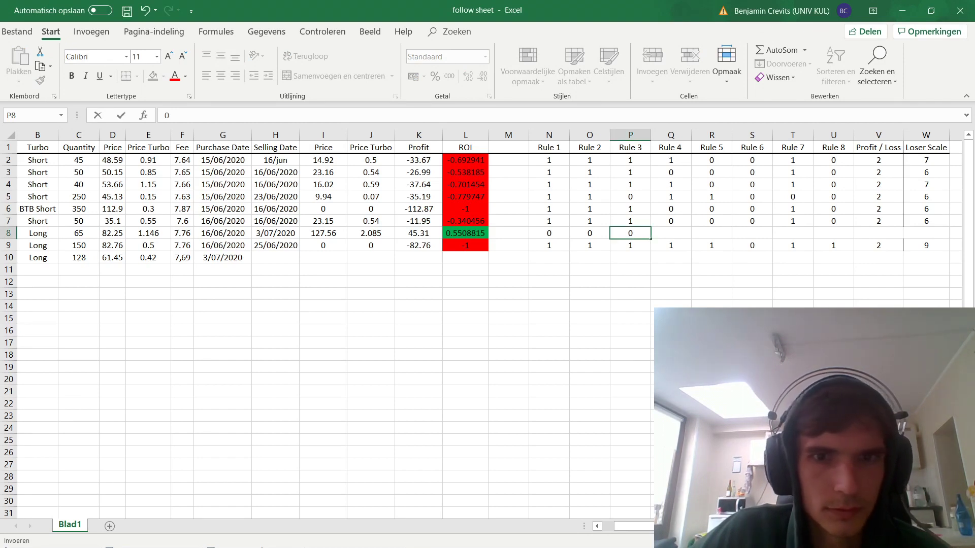
key("alt+Tab")
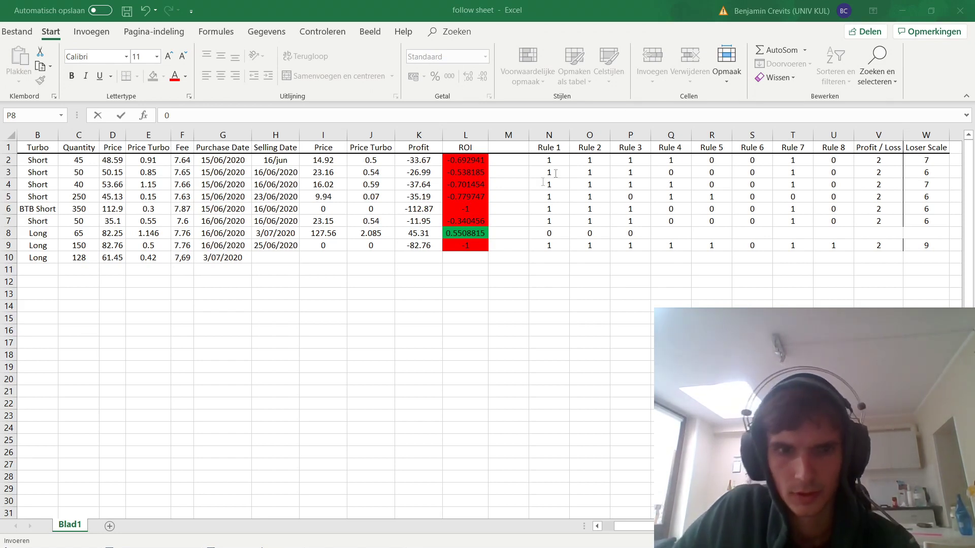
left_click(657, 233)
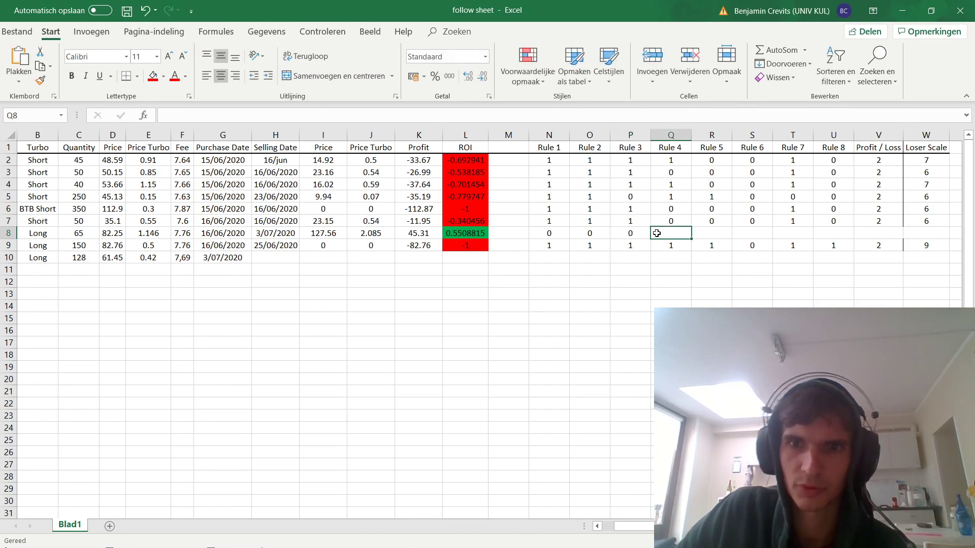
type("0")
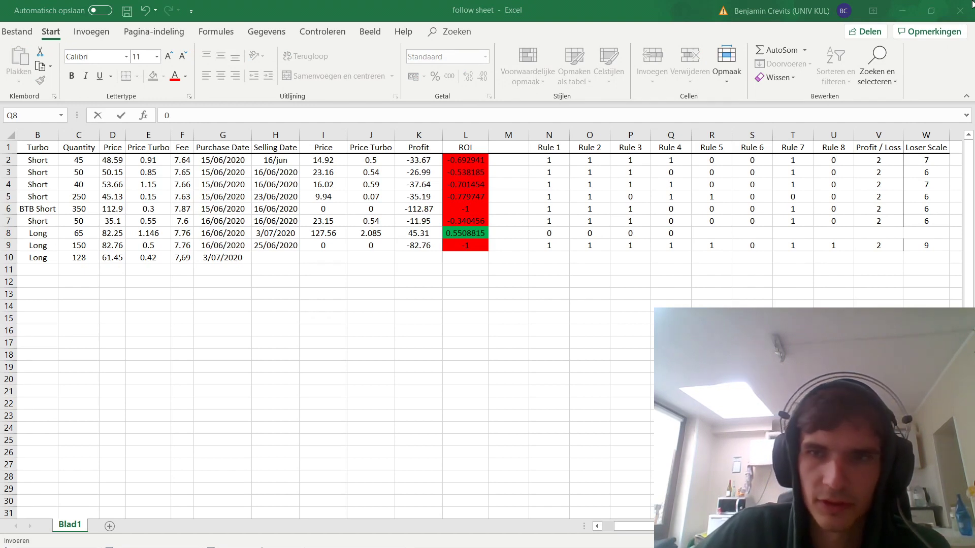
Step: Enter 1 for Rule 5 and 0 for Rule 6 of the Adyen long trade
left_click(713, 230)
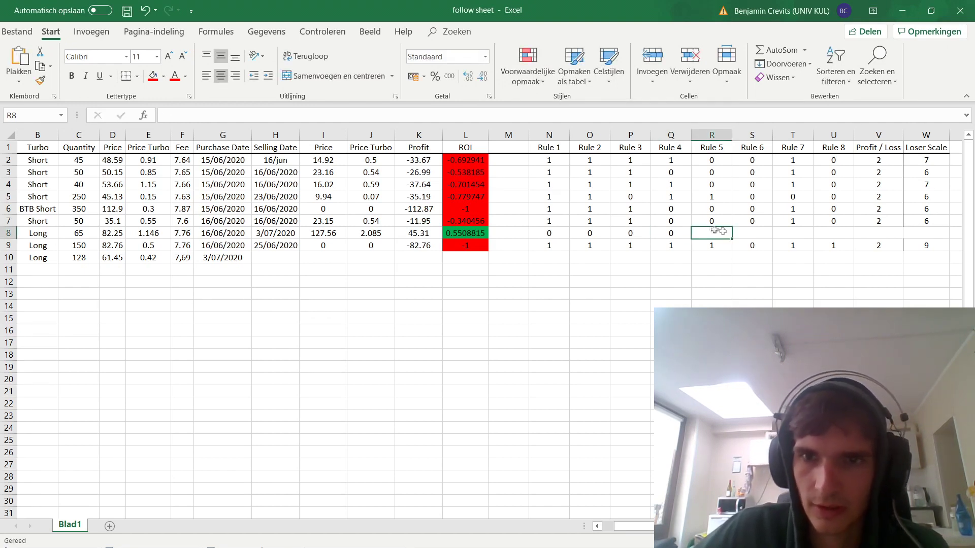
type("1")
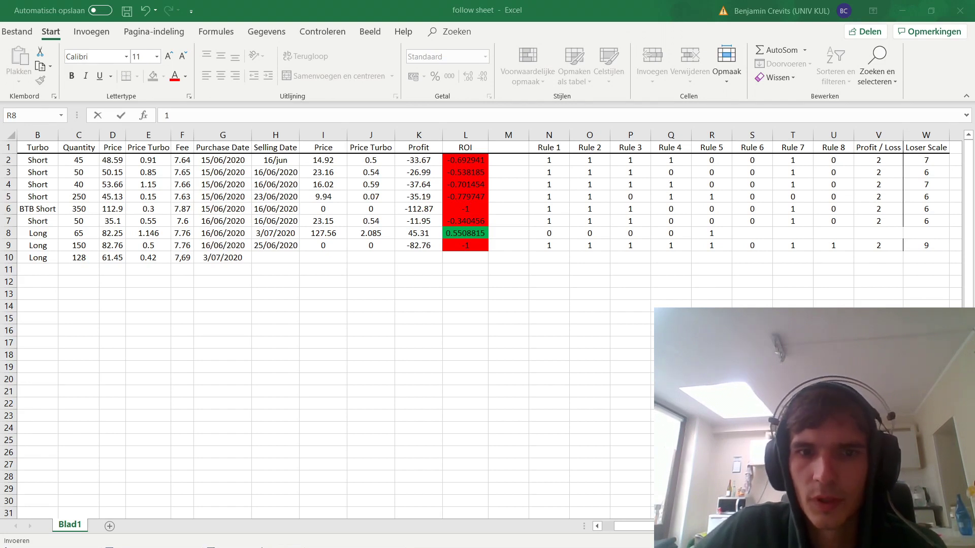
left_click(761, 233)
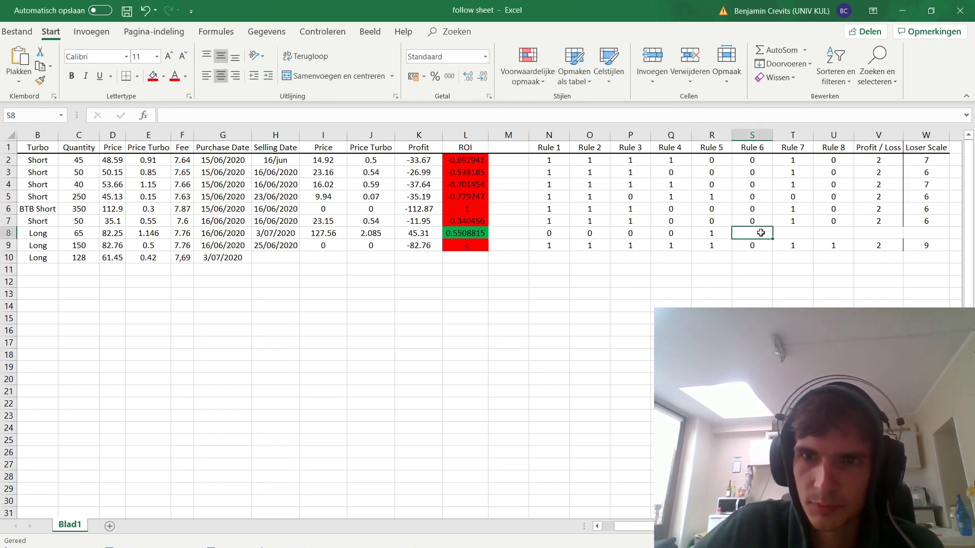
type("0")
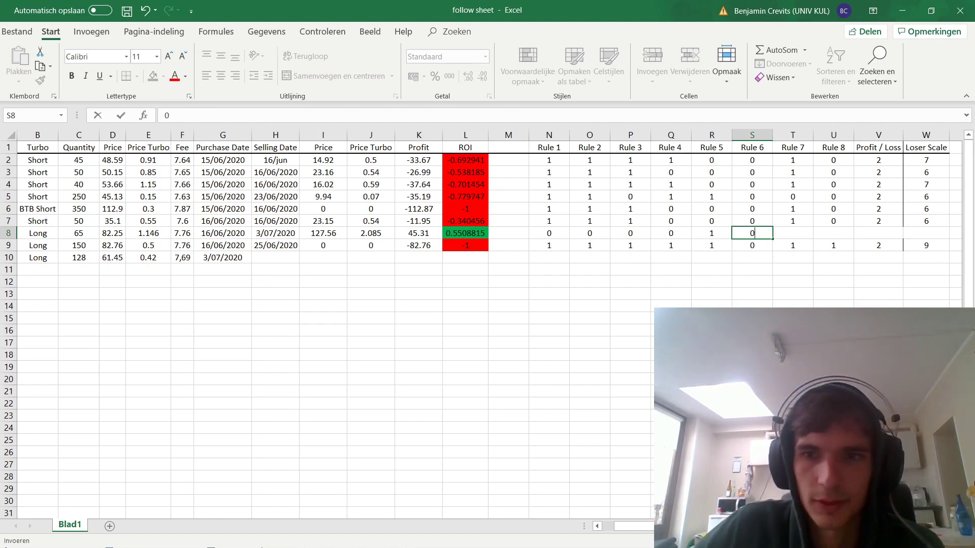
Step: Enter 1 for both Rule 7 and Rule 8 of the Adyen long trade
key("alt+Tab")
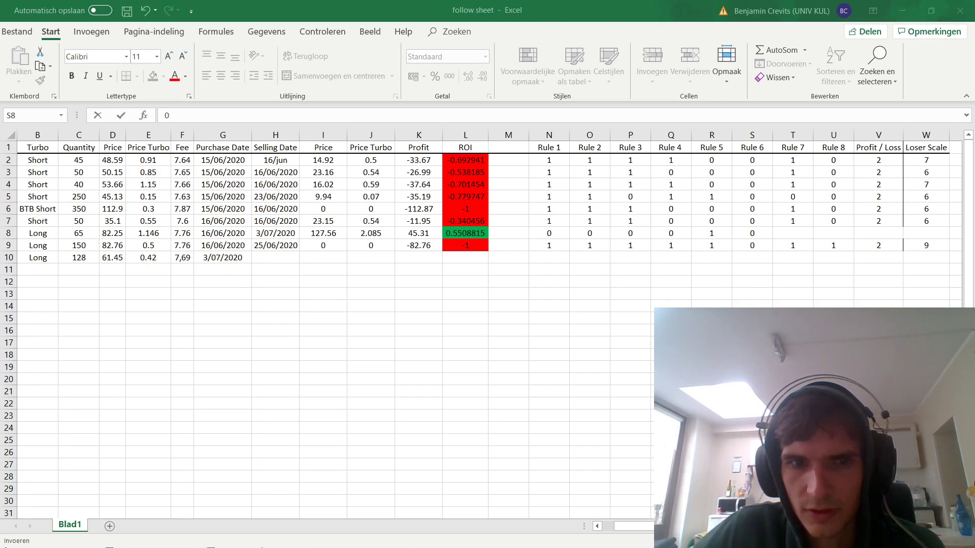
key("alt+Tab")
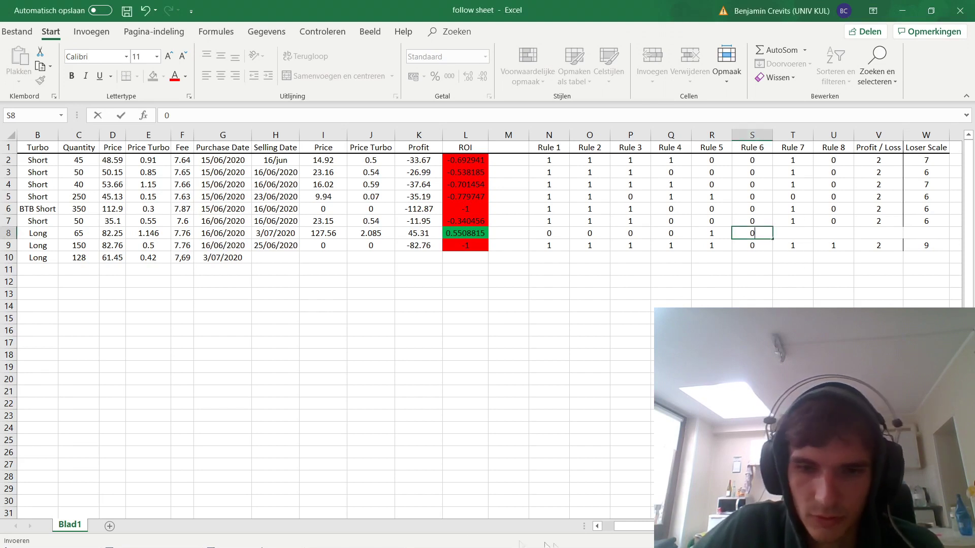
key("alt+Tab")
key("alt+Tab")
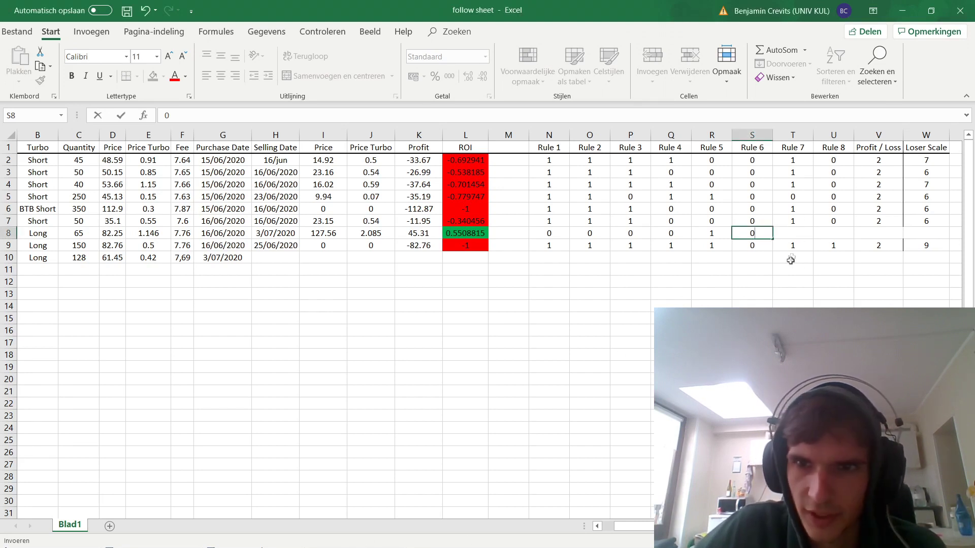
left_click(796, 230)
type("1")
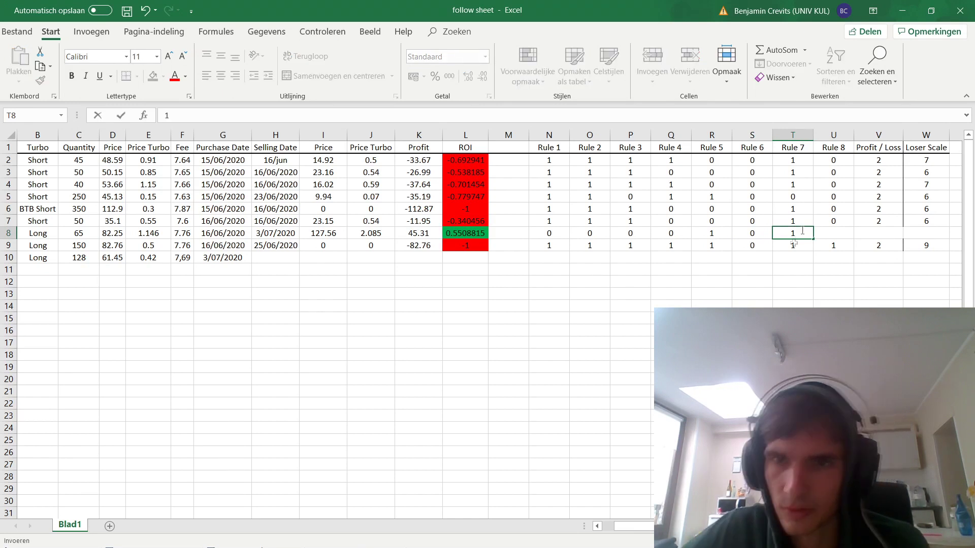
key("alt+Tab")
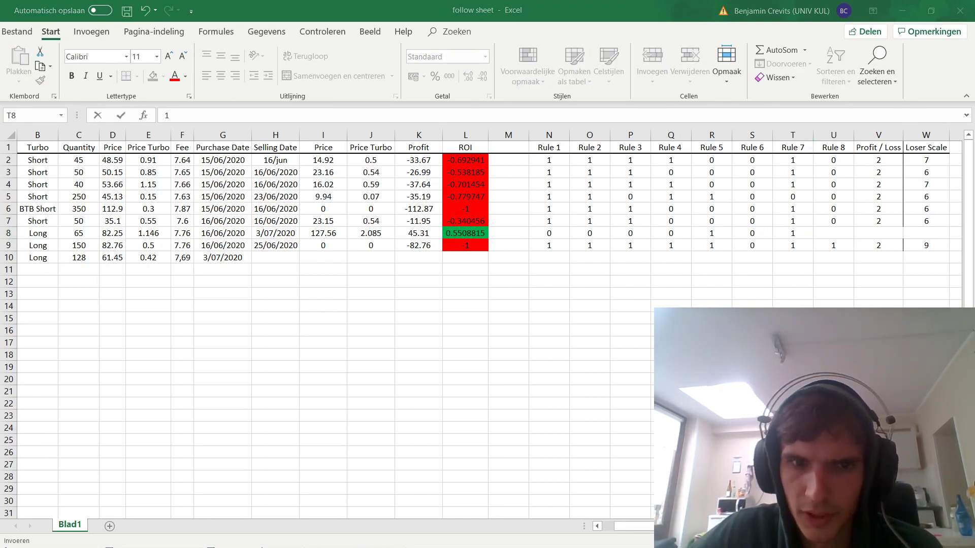
key("alt+Tab")
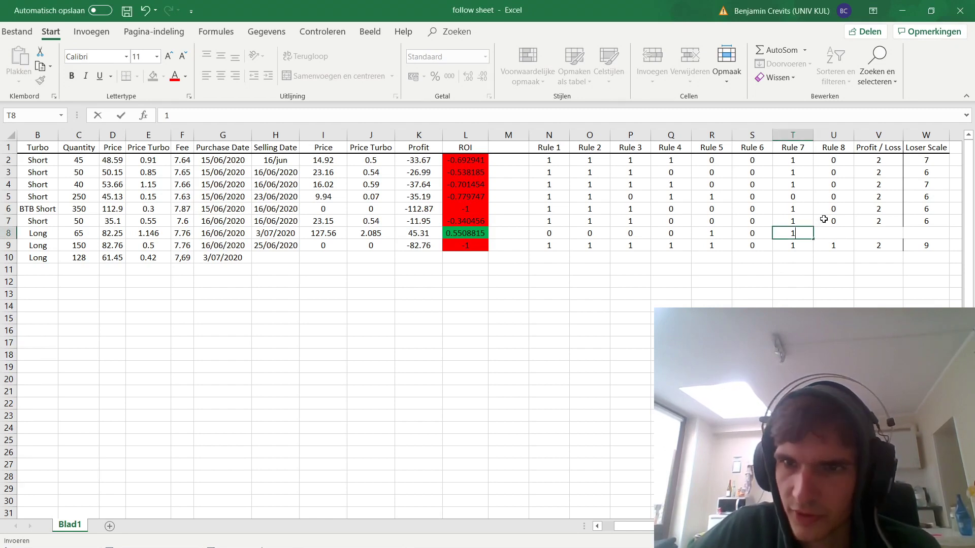
left_click(836, 236)
type("1")
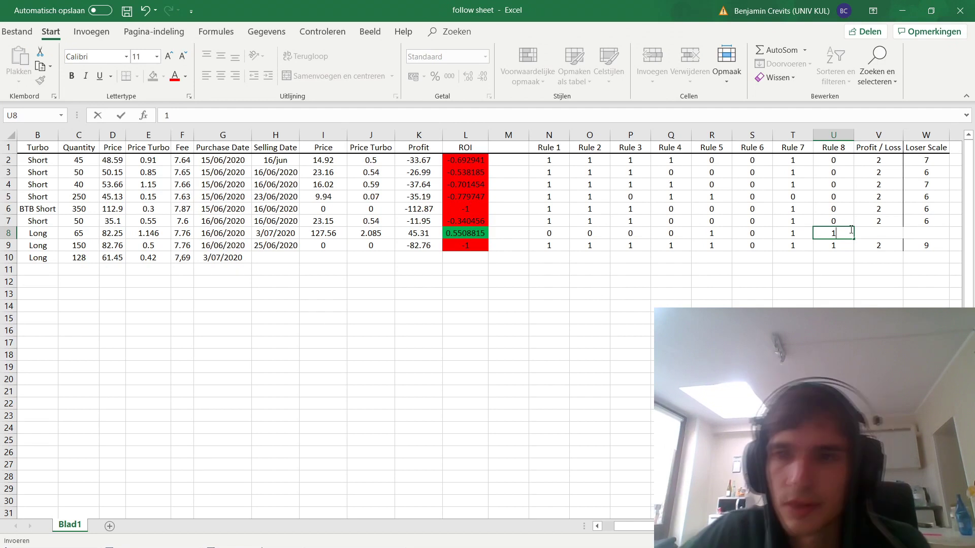
Step: Complete the Adyen trade's score with 0 for Profit / Loss and 3 for Loser Scale
left_click(876, 232)
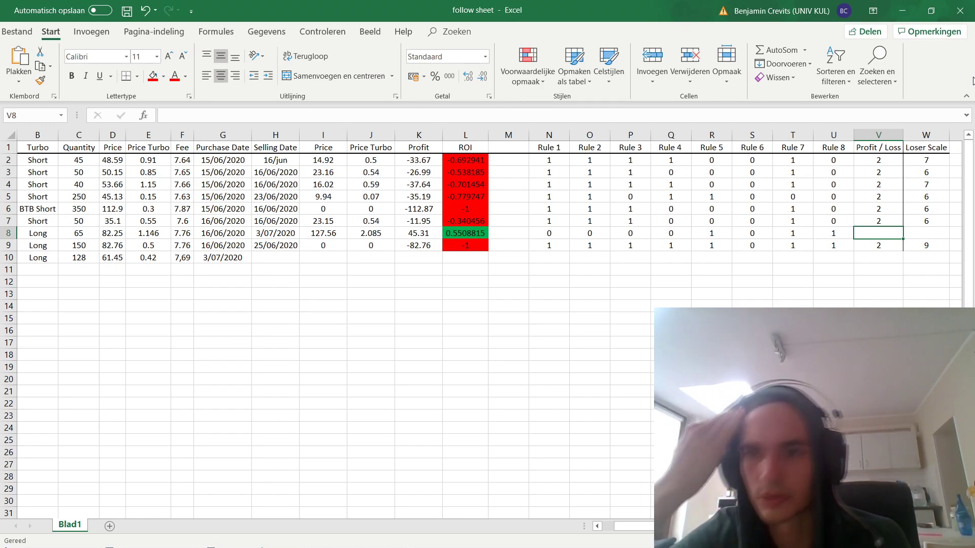
type("0")
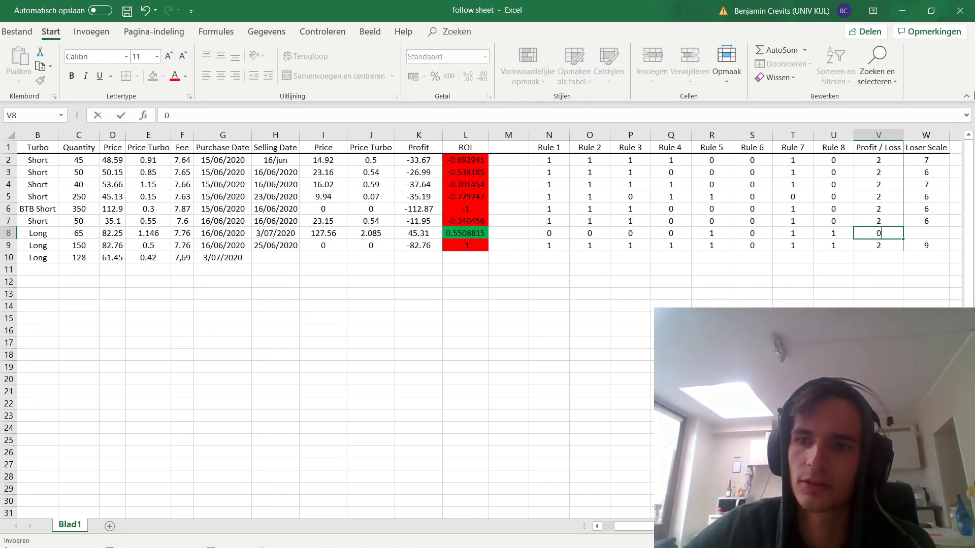
left_click(925, 235)
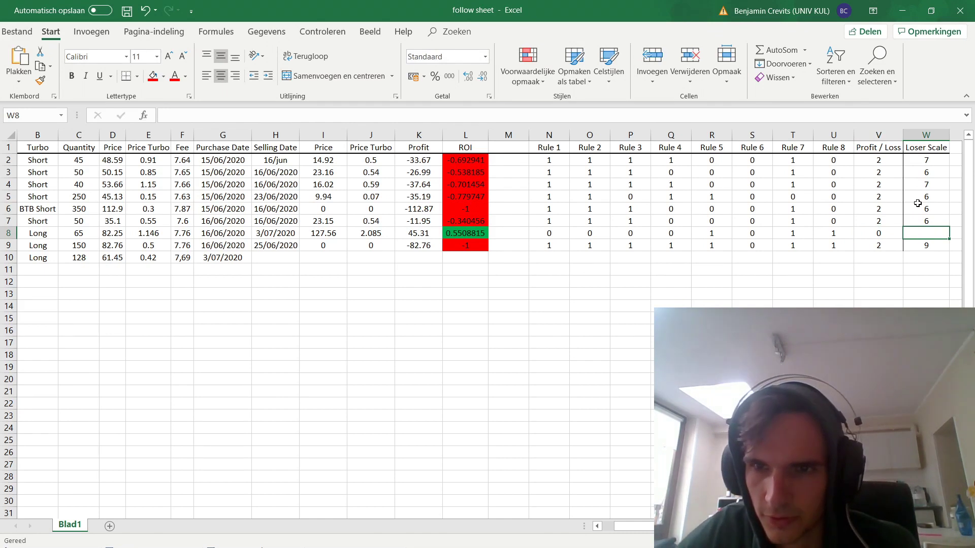
type("3")
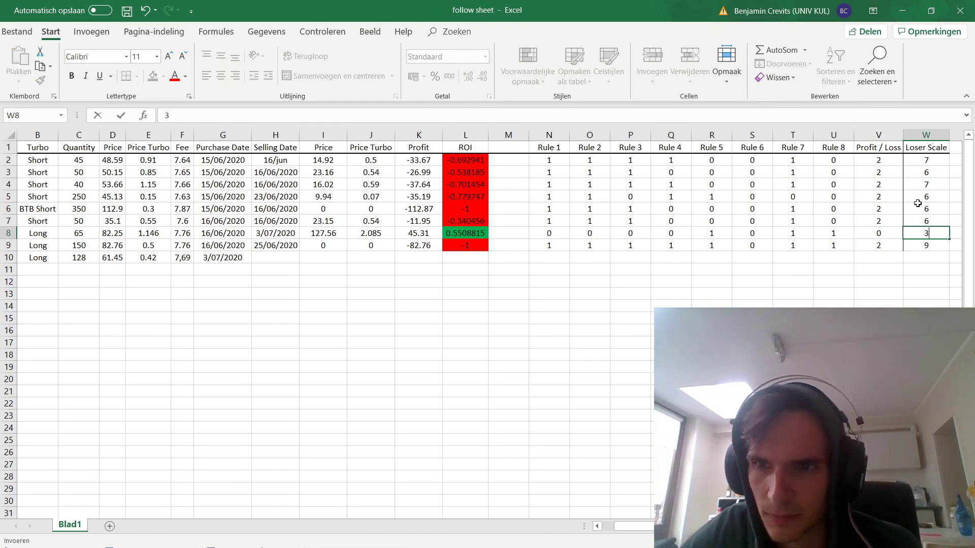
left_click(934, 268)
left_click(931, 233)
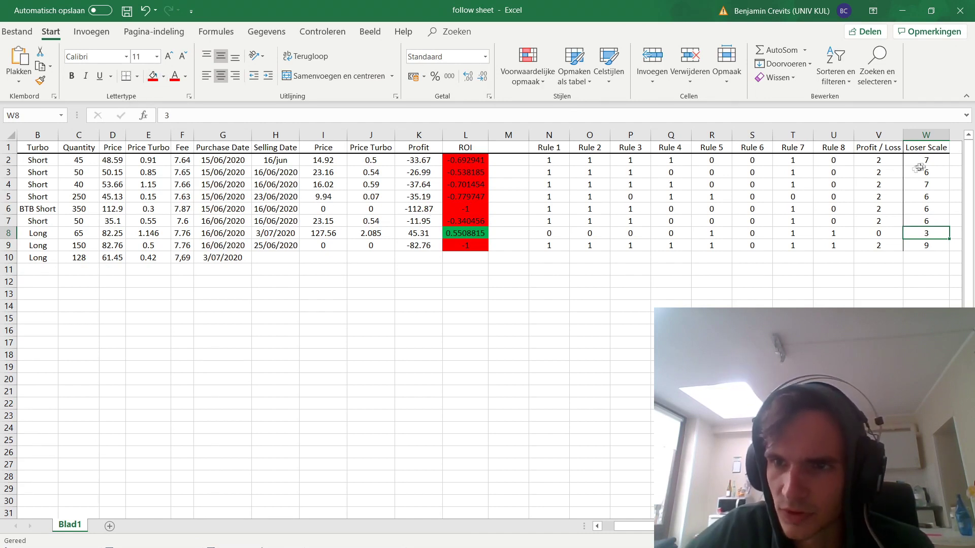
Step: Review the completed Adyen row and the technical indicator columns from Support line through 30D MA
left_click_drag(32, 235, 922, 234)
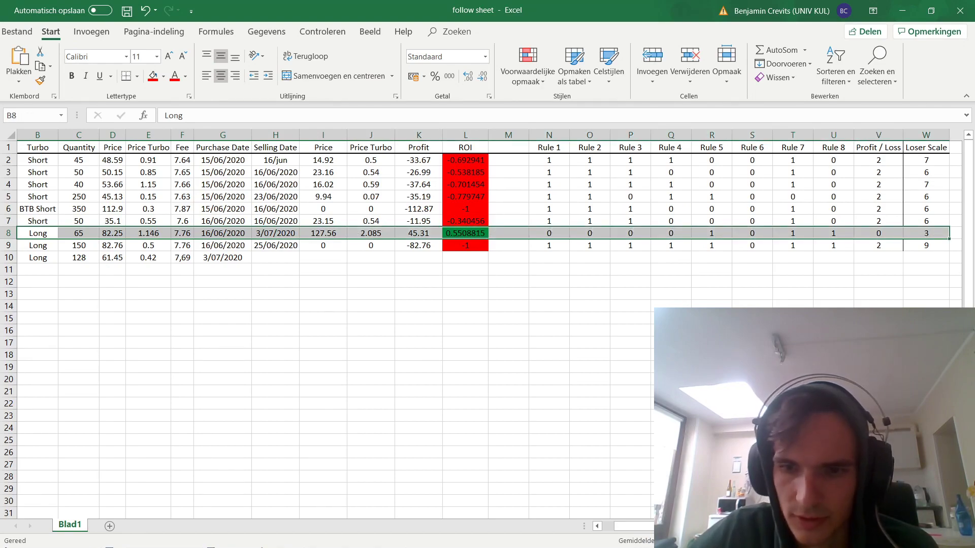
scroll(532, 366, "right", 2)
left_click(532, 365)
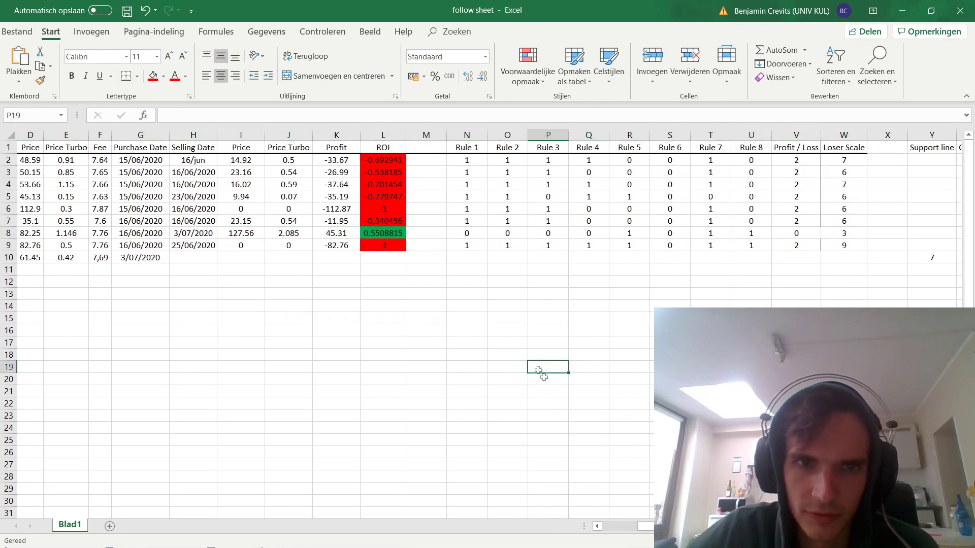
scroll(532, 366, "right", 5)
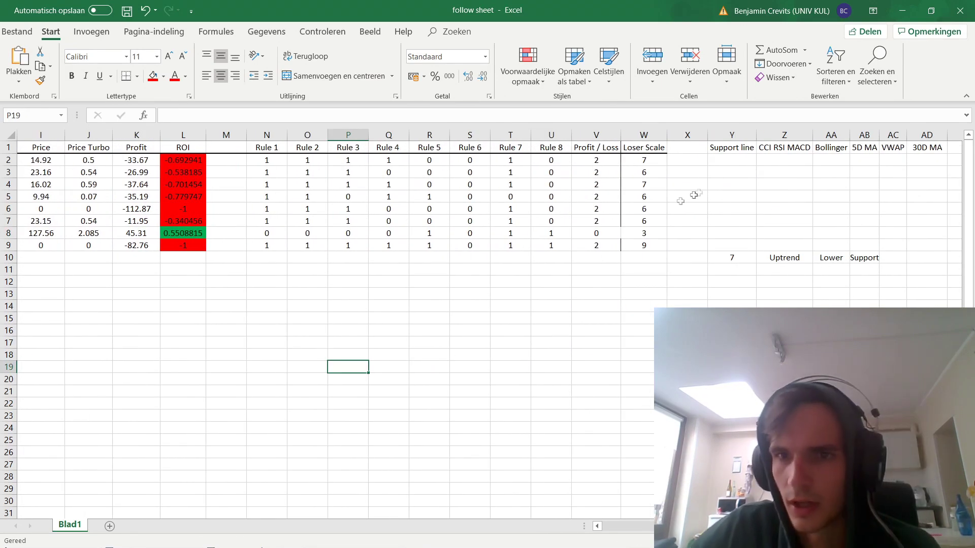
left_click_drag(714, 143, 947, 257)
left_click(865, 270)
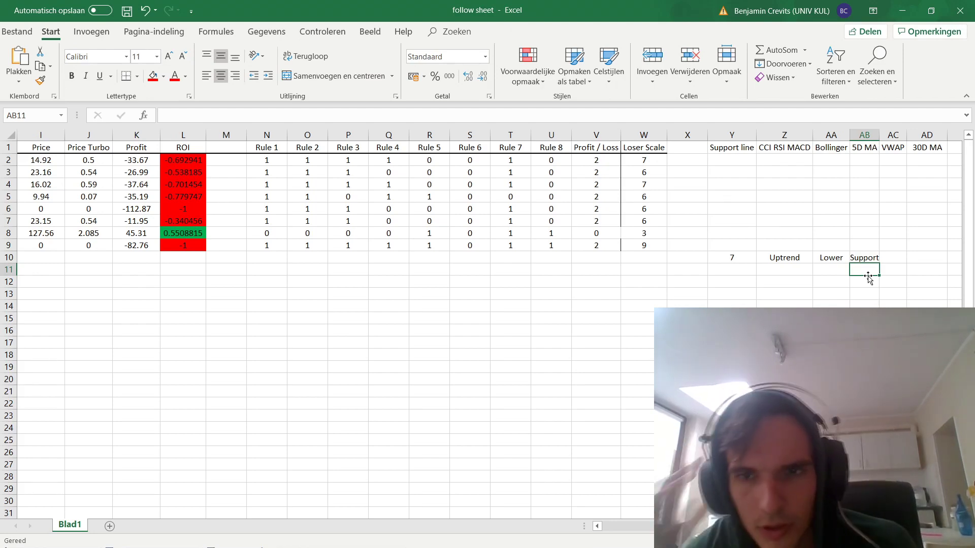
Step: Review the D'Ieteren trade's row, going through its Support line, CCI RSI MACD, Bollinger, 5D MA, VWAP and 30D MA cells
scroll(203, 289, "left", 3)
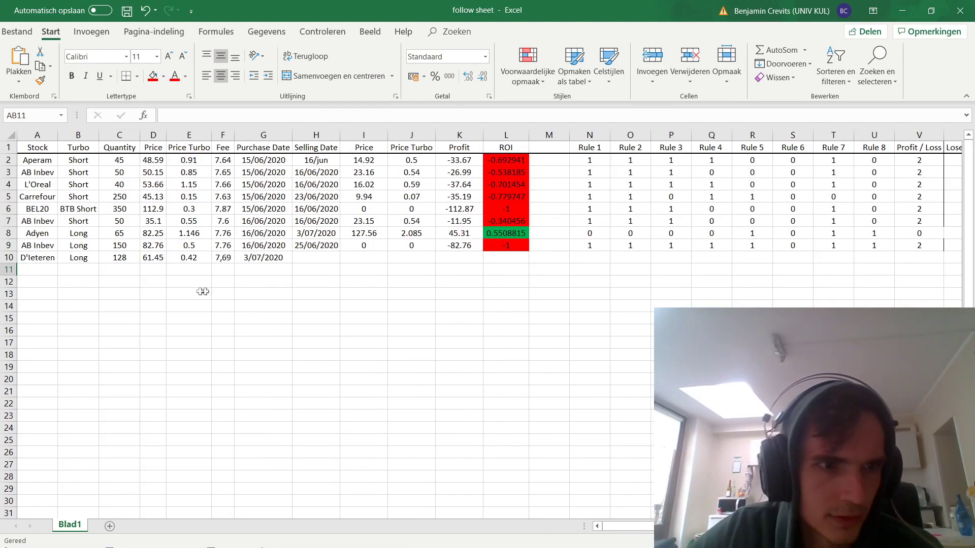
left_click_drag(19, 257, 599, 272)
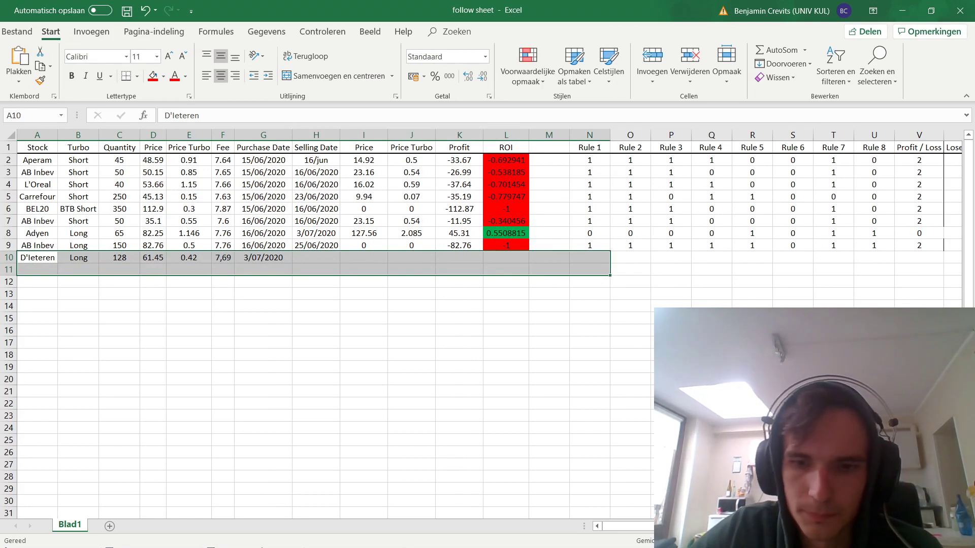
scroll(325, 325, "right", 3)
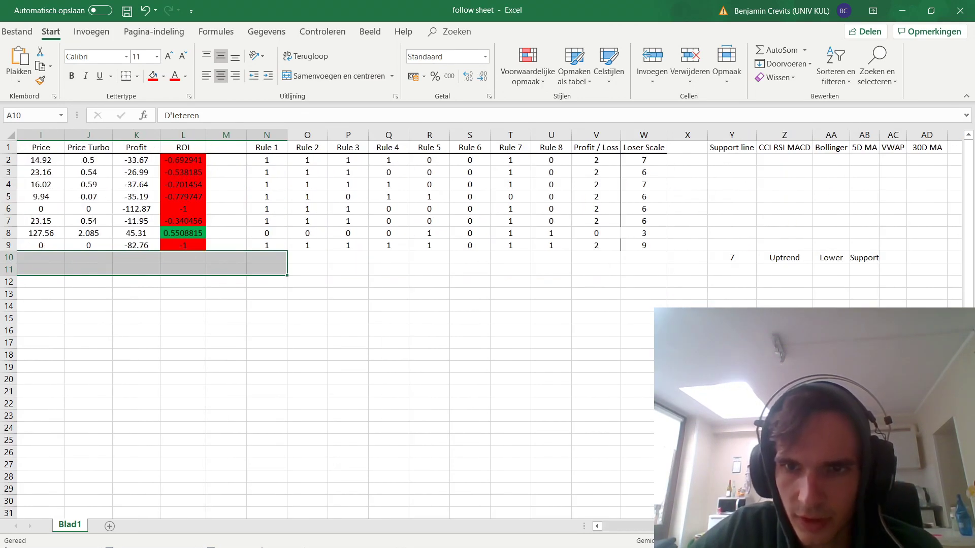
left_click(750, 265)
left_click(739, 257)
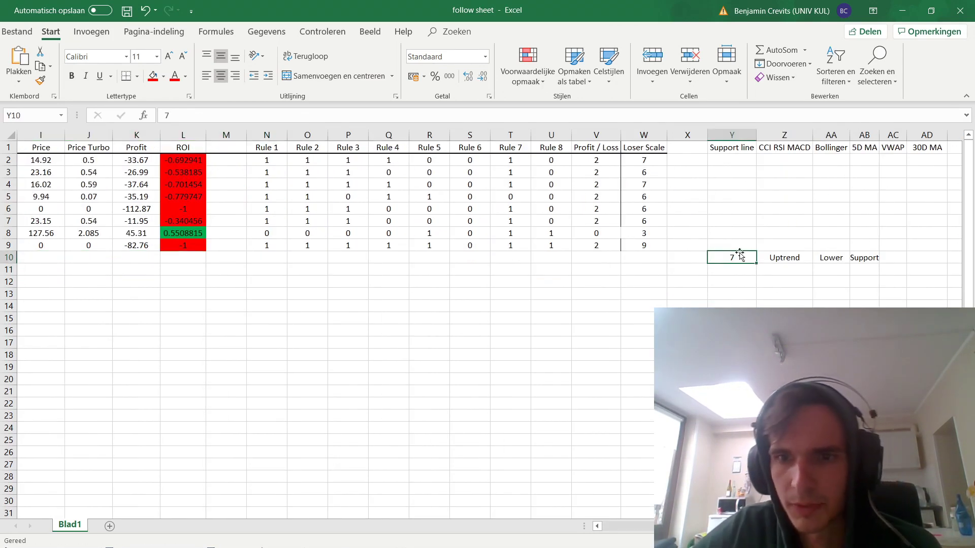
left_click(811, 260)
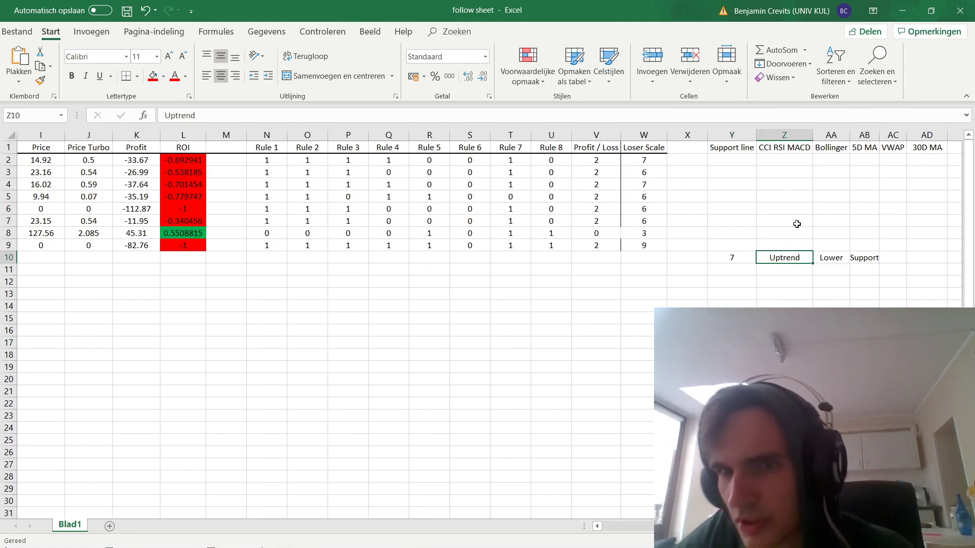
left_click(833, 258)
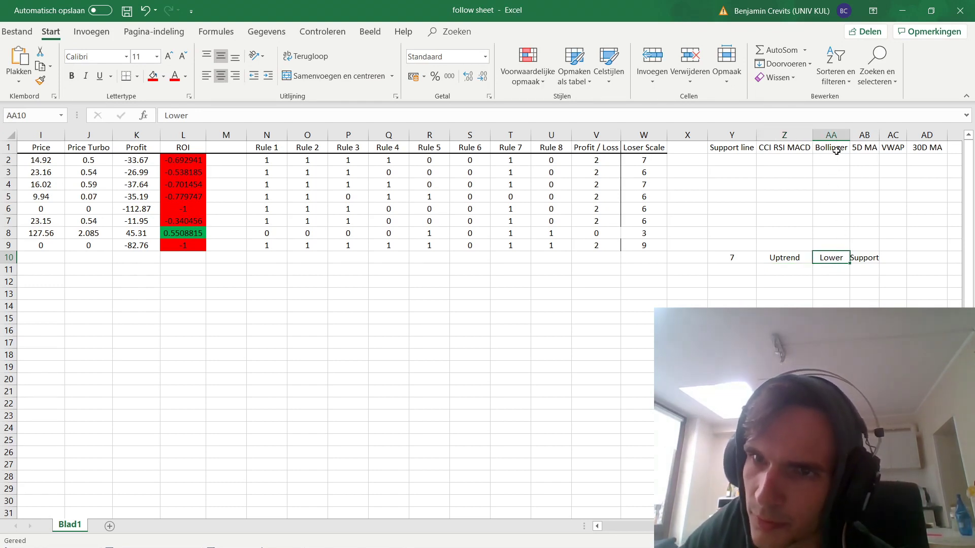
left_click(872, 258)
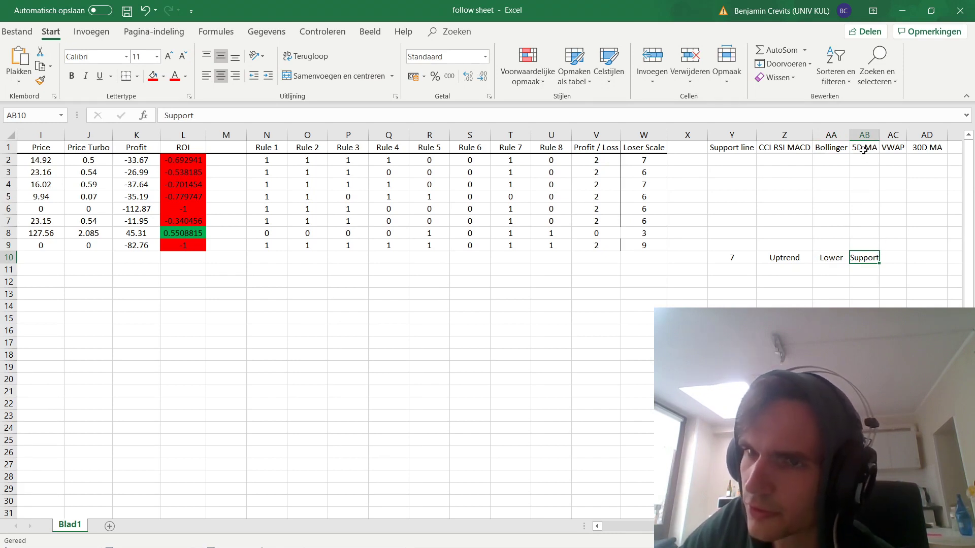
left_click_drag(889, 258, 932, 258)
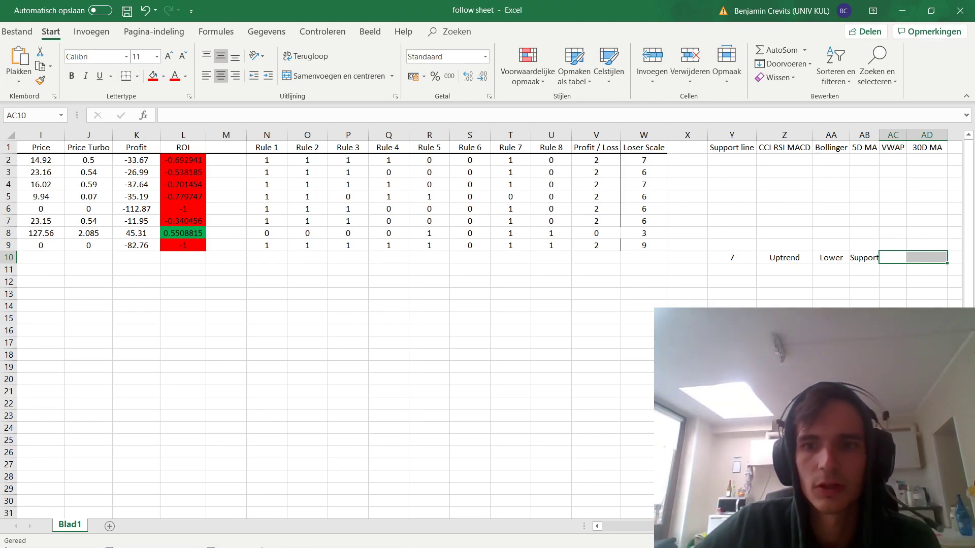
scroll(325, 254, "left", 5)
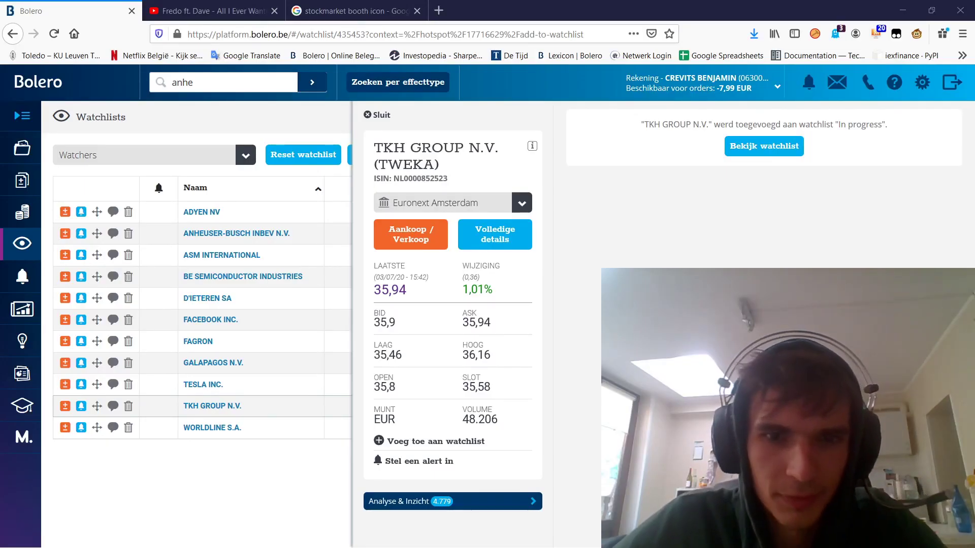
Step: Open TKH Group's full details in Bolero and examine its price chart over one month, three months, six months and one week
left_click(519, 244)
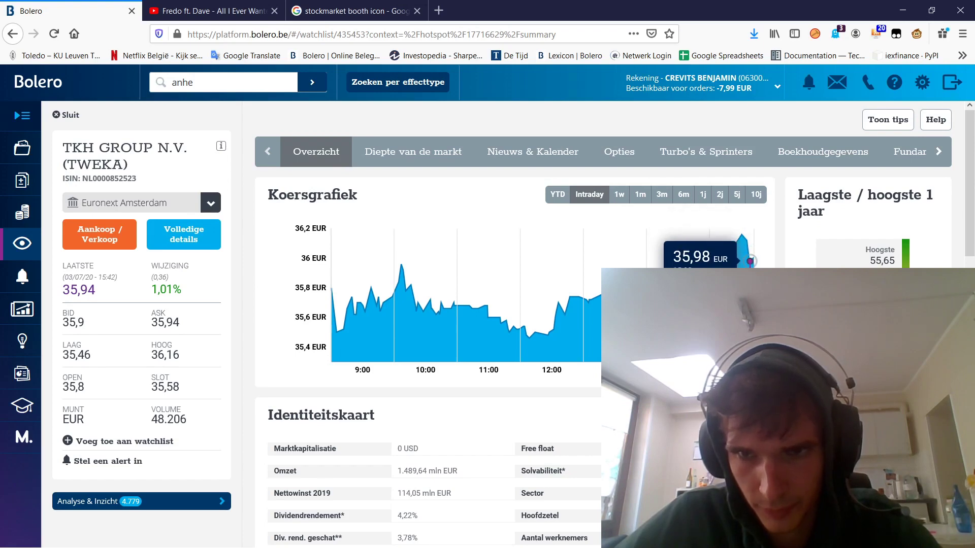
left_click(622, 197)
left_click(639, 198)
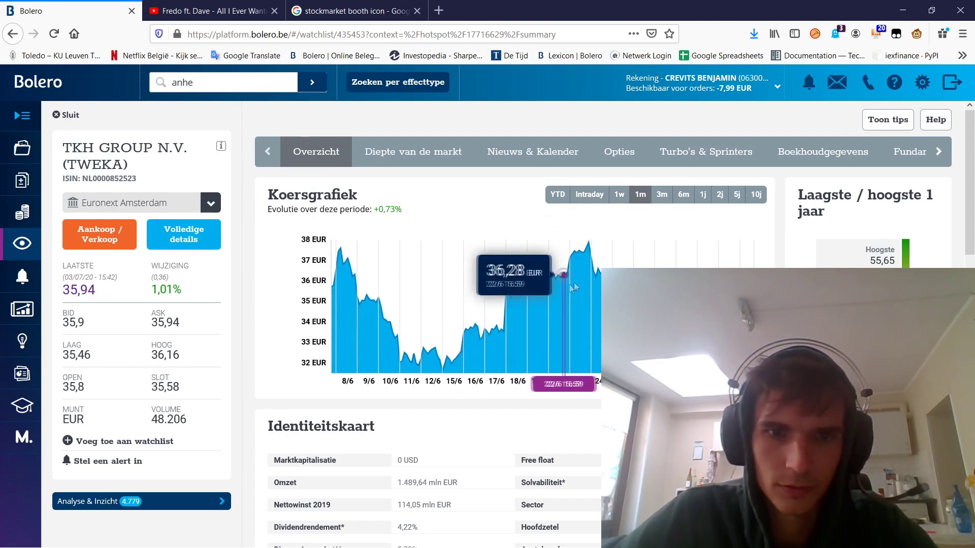
left_click(661, 194)
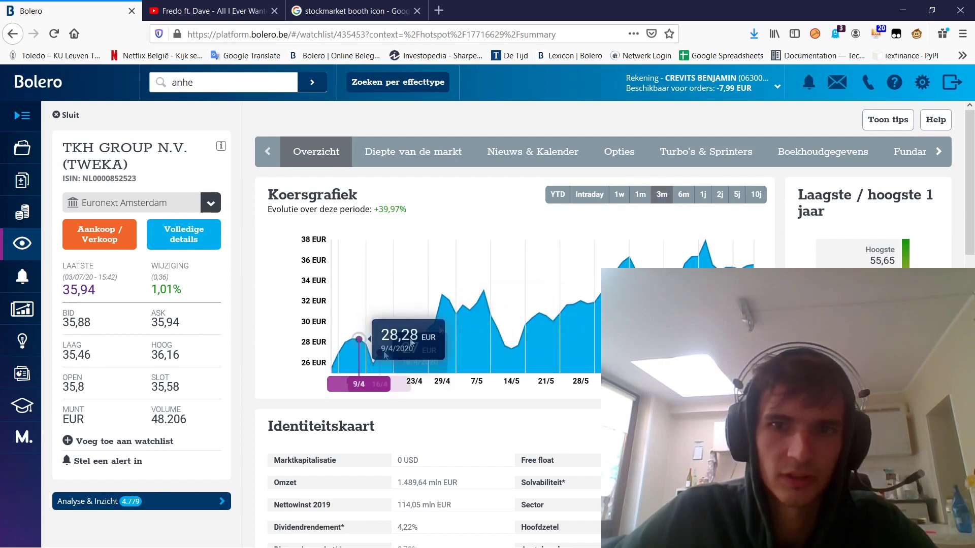
left_click(684, 194)
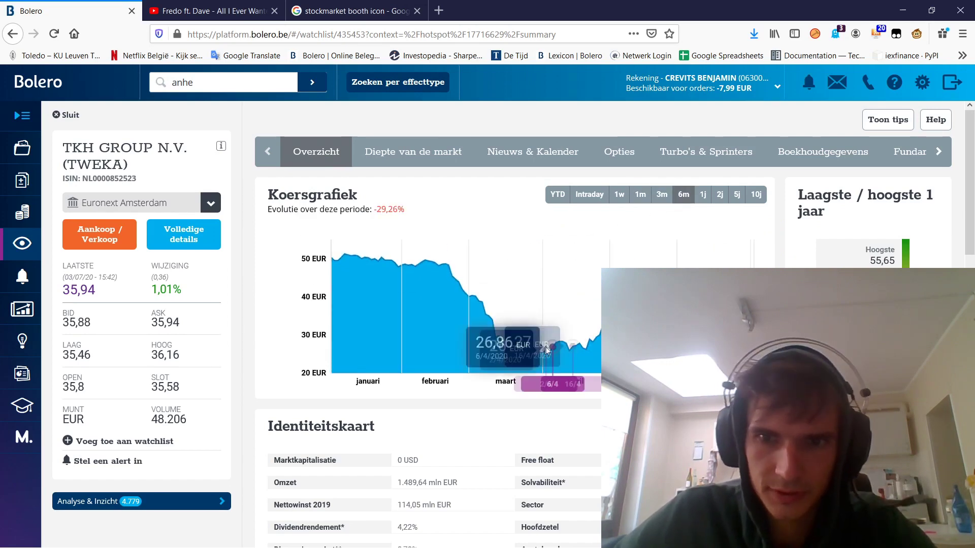
scroll(507, 305, "down", 4)
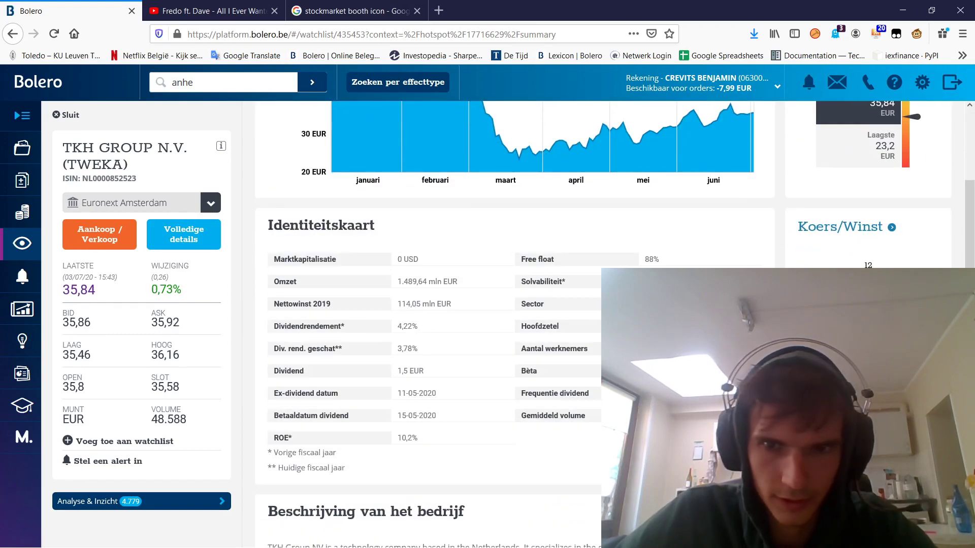
scroll(628, 203, "up", 4)
left_click(627, 197)
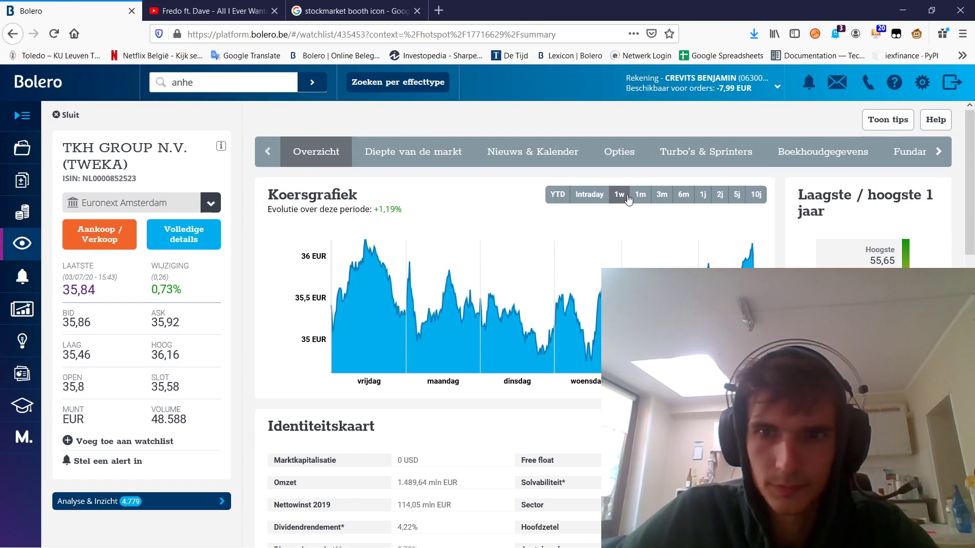
Step: View TKH Group's intraday chart, then open the order book and check the executed TKH Group turbo's summary
left_click(593, 195)
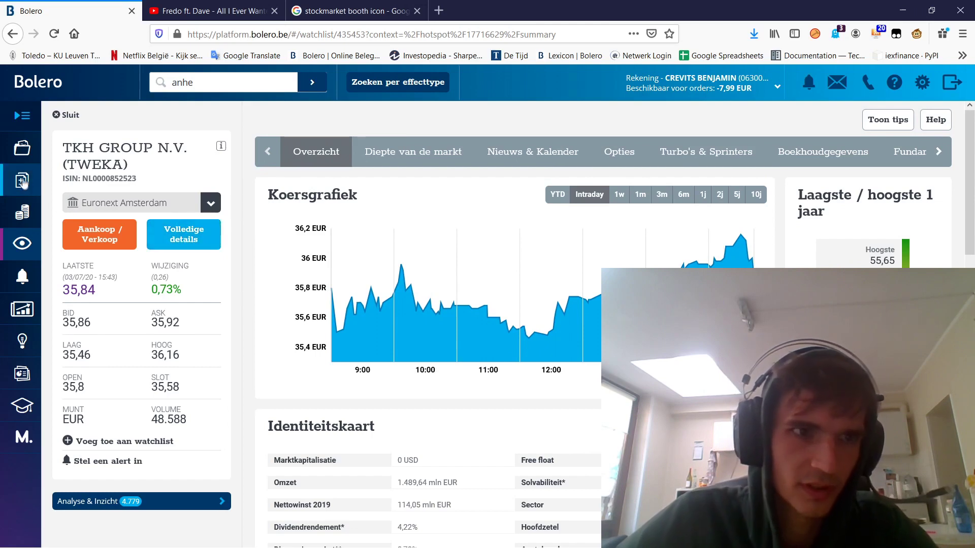
left_click(40, 181)
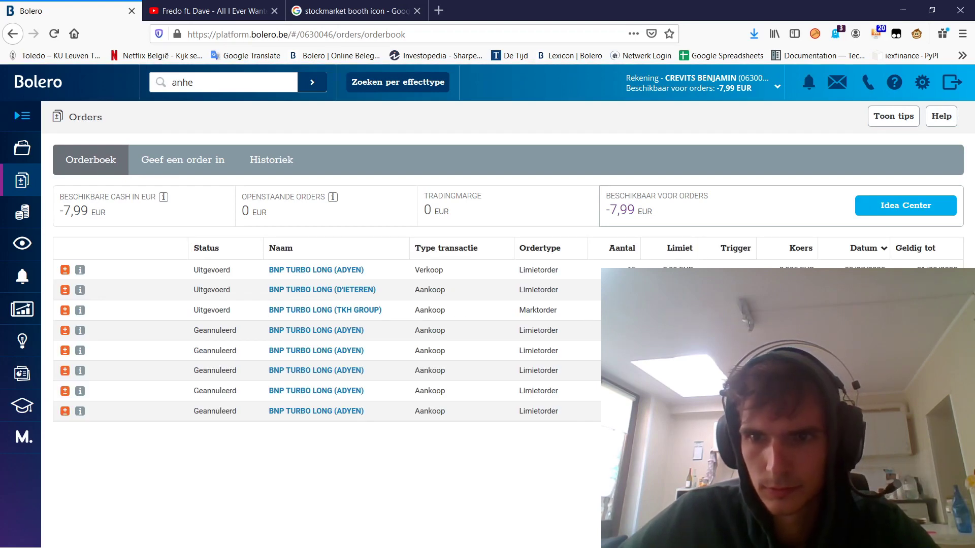
left_click(318, 311)
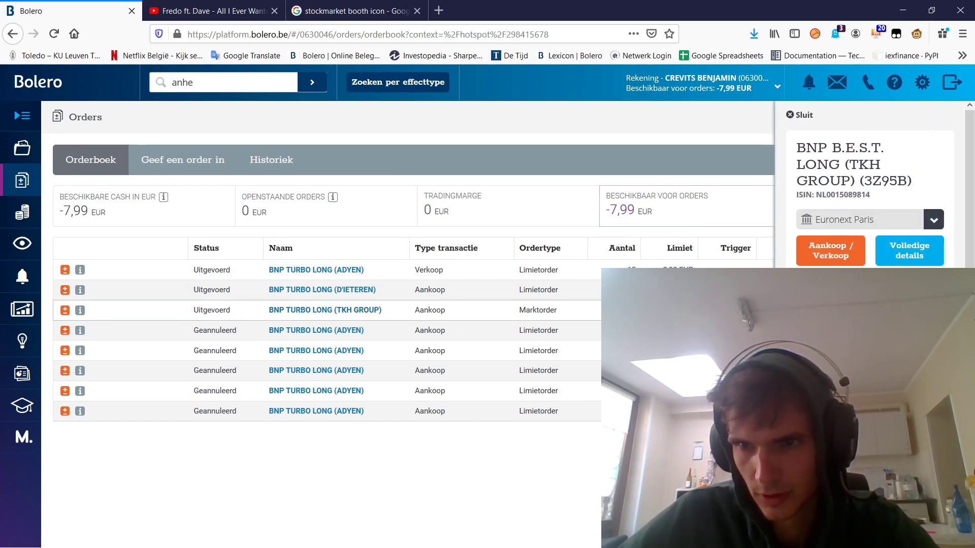
left_click(803, 115)
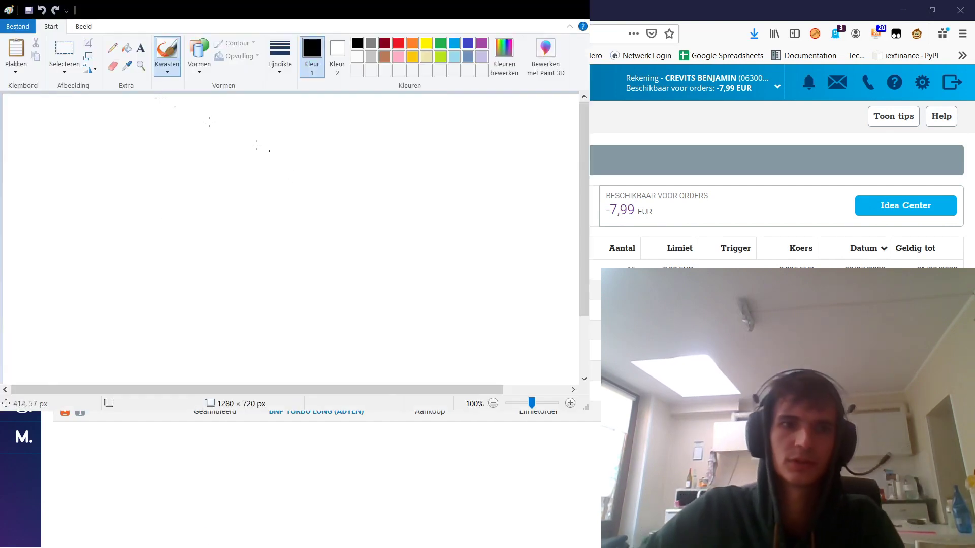
Step: Switch to Paint, paste the TKH Group chart screenshot into the blank canvas and maximize the window
left_click(14, 47)
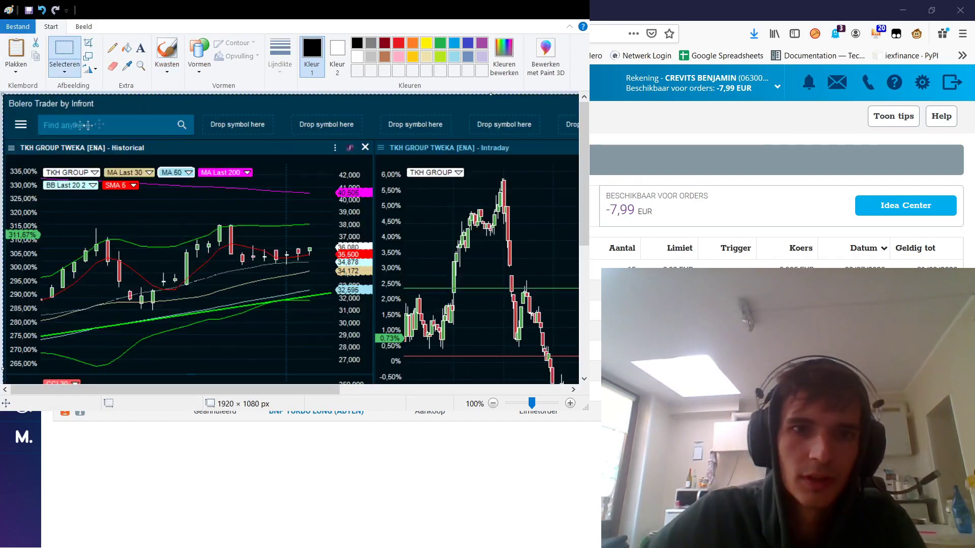
double_click(538, 12)
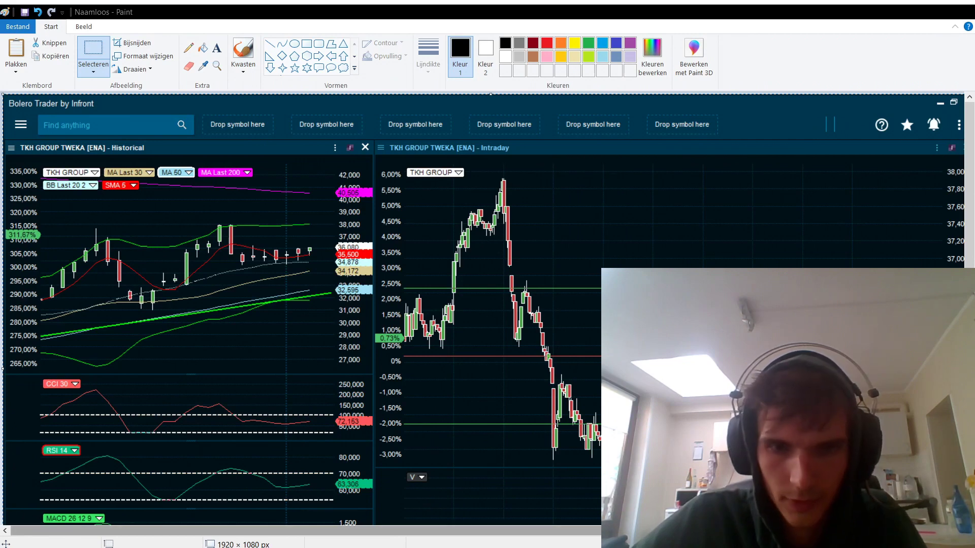
Step: Circle the latest CCI, RSI and MACD readings on the historical chart with a red pencil
left_click(189, 47)
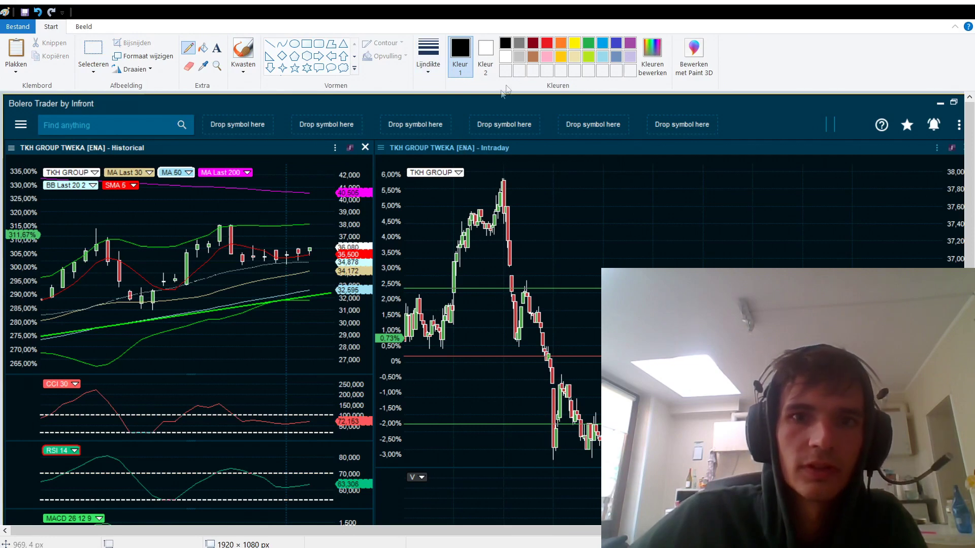
left_click(547, 42)
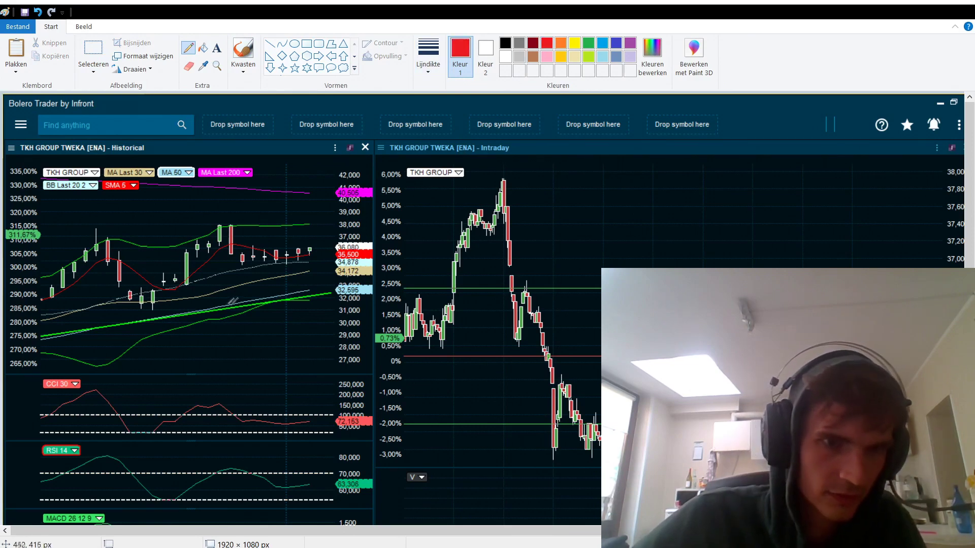
scroll(84, 320, "down", 3)
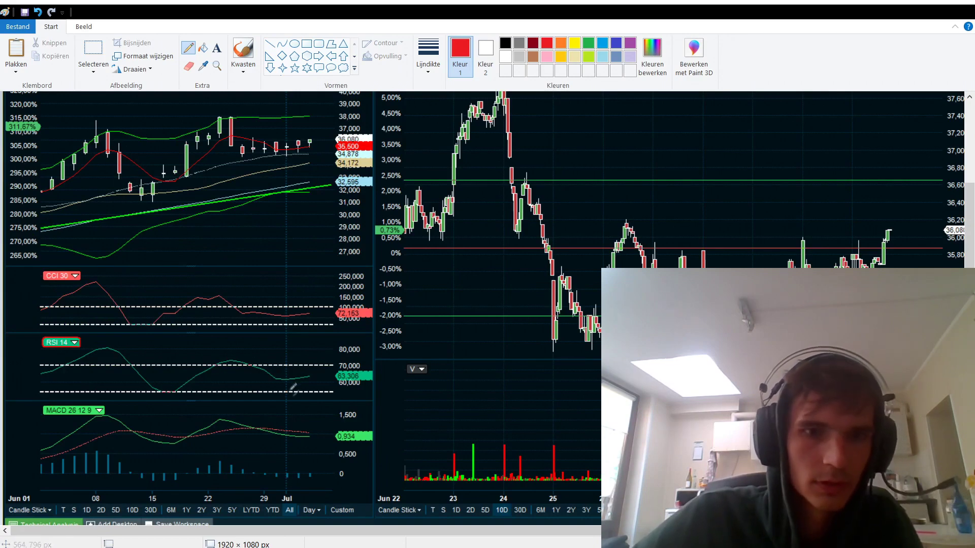
mouse_move(337, 277)
left_mouse_down()
mouse_move(310, 303)
mouse_move(291, 417)
mouse_move(319, 471)
mouse_move(343, 356)
mouse_move(330, 266)
left_mouse_up()
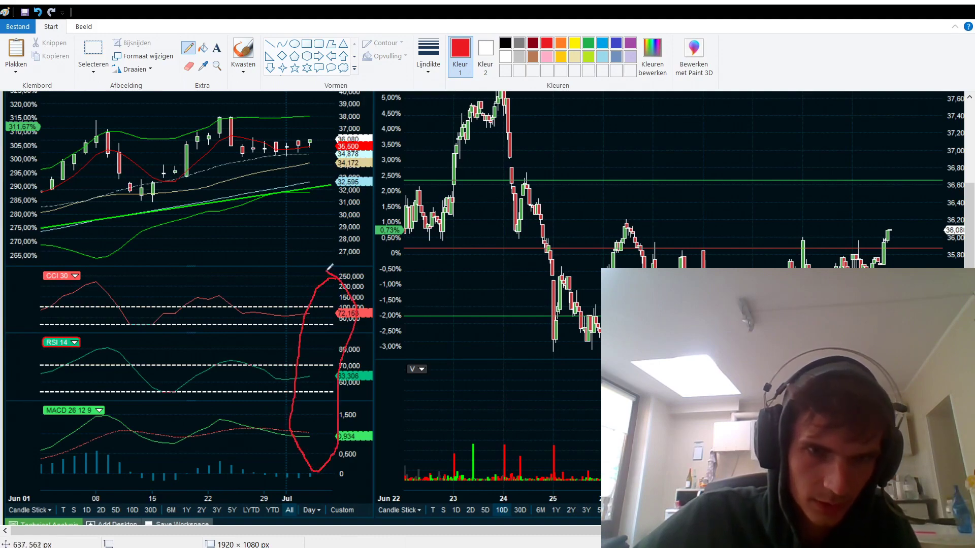
Step: Circle the latest candle on the historical chart in red and trace the support line and SMA 5 curve leading to it
scroll(321, 272, "up", 3)
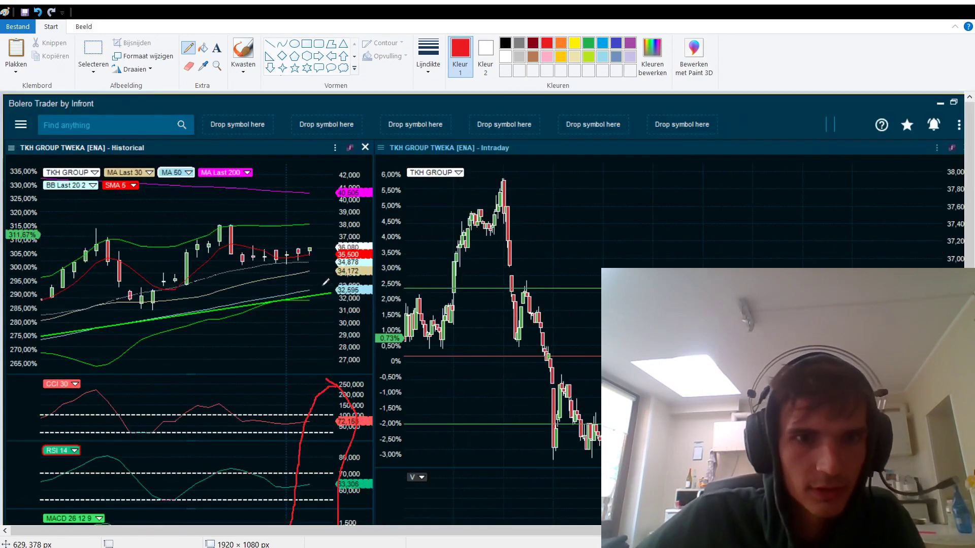
mouse_move(309, 243)
left_mouse_down()
mouse_move(321, 260)
mouse_move(305, 241)
left_mouse_up()
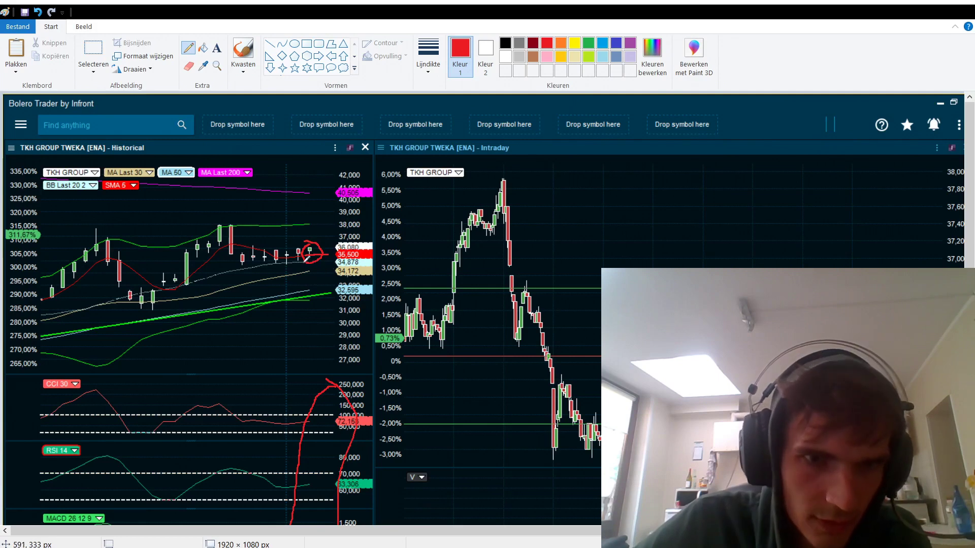
left_click_drag(240, 268, 300, 259)
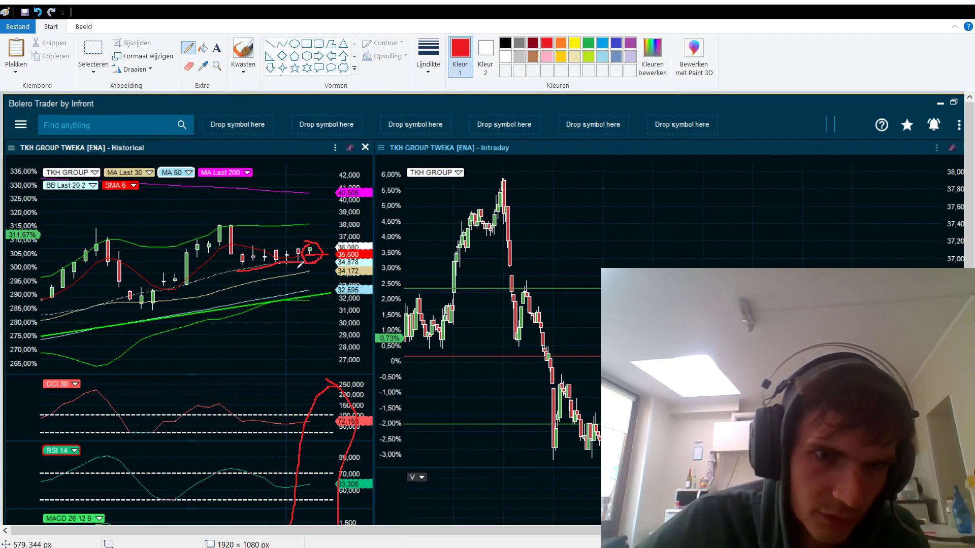
left_click_drag(253, 246, 312, 255)
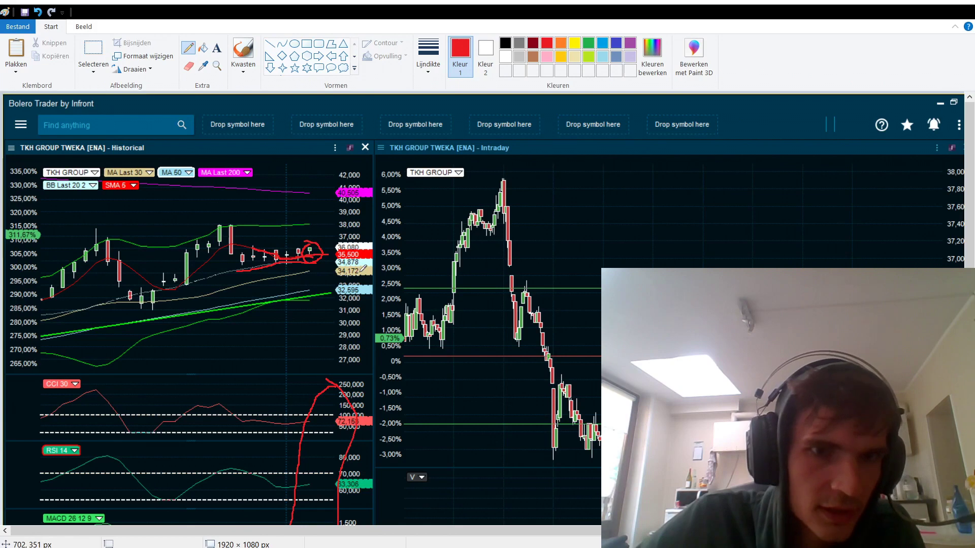
Step: Draw a larger loop from the recent candles to the upper Bollinger band, and trace the price swings up to the MA 200 line
mouse_move(327, 220)
left_mouse_down()
mouse_move(271, 254)
mouse_move(335, 251)
mouse_move(295, 209)
left_mouse_up()
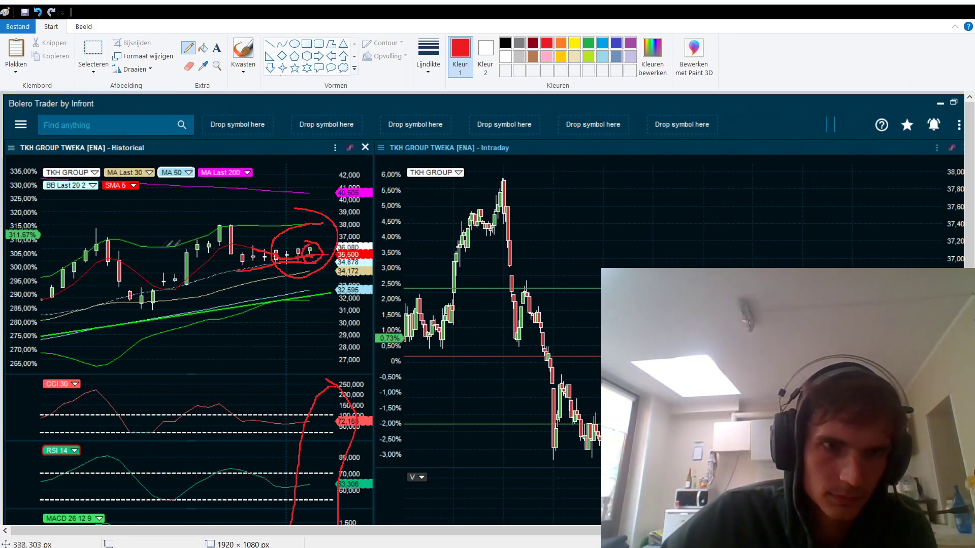
mouse_move(41, 269)
left_mouse_down()
mouse_move(99, 235)
mouse_move(147, 273)
mouse_move(218, 218)
mouse_move(310, 238)
mouse_move(343, 195)
left_mouse_up()
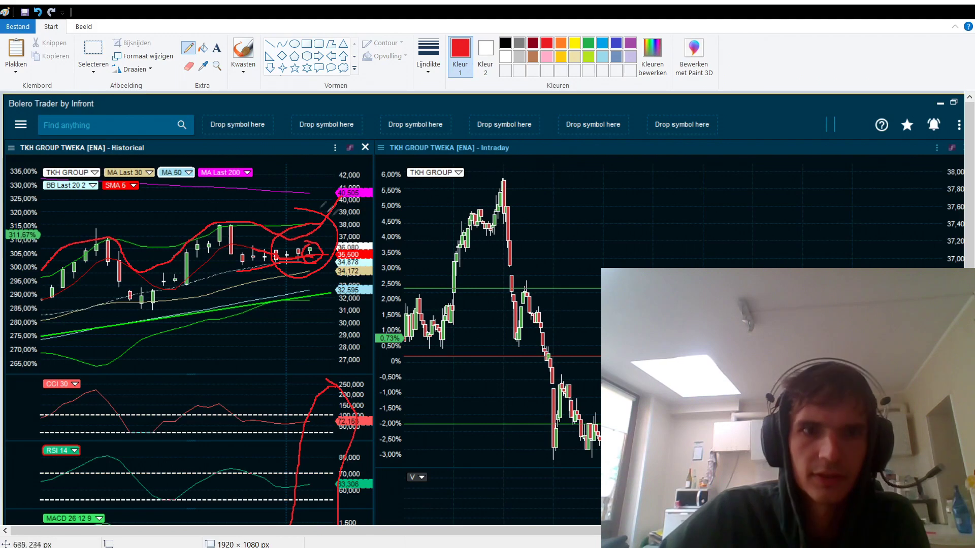
left_click_drag(287, 187, 327, 191)
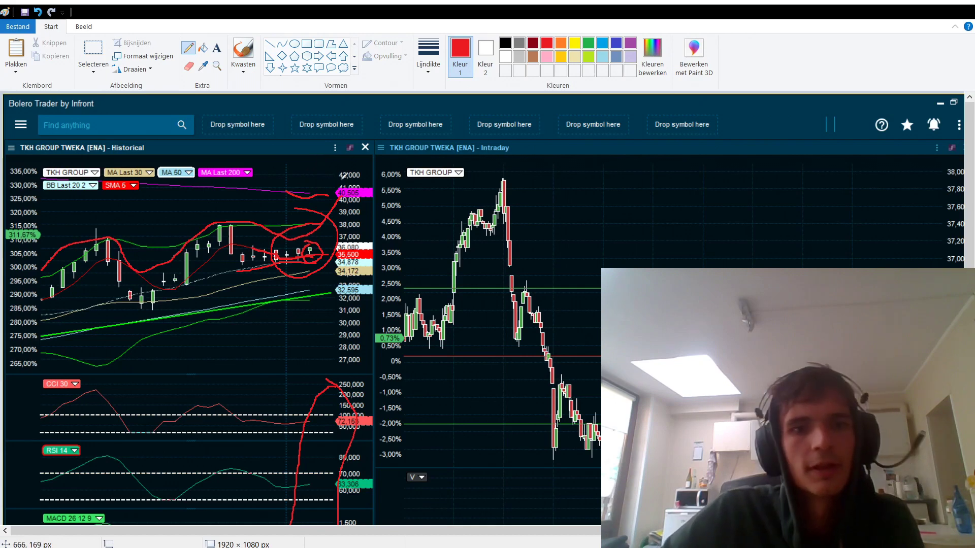
Step: Undo all the red annotations on the pasted TKH Group chart
left_click(38, 15)
left_click(39, 15)
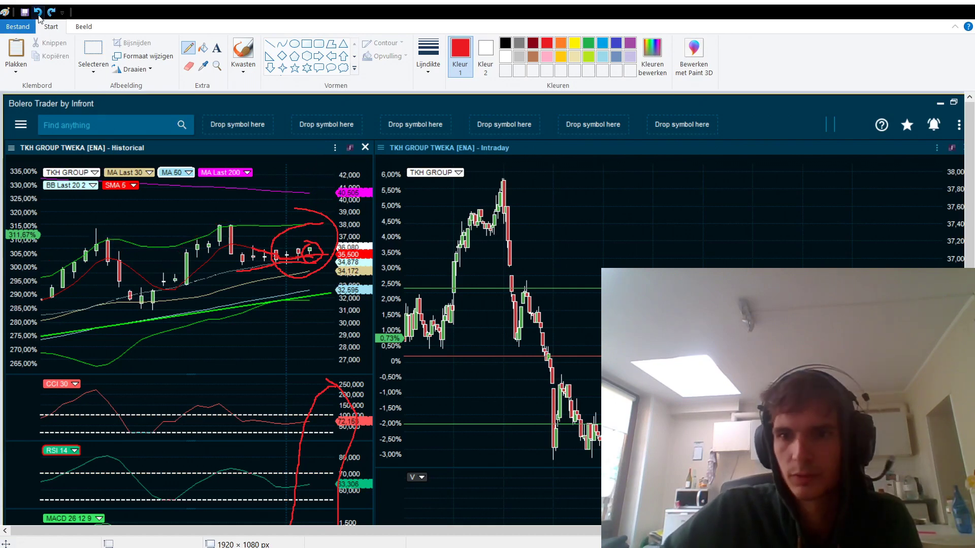
left_click(39, 15)
scroll(828, 305, "down", 2)
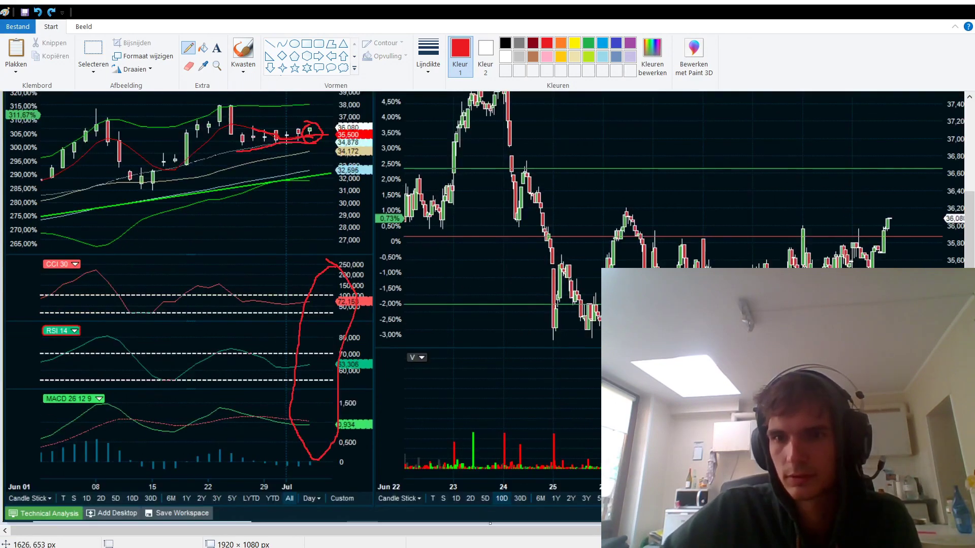
left_click(37, 12)
left_click(38, 12)
left_click(38, 13)
left_click(37, 12)
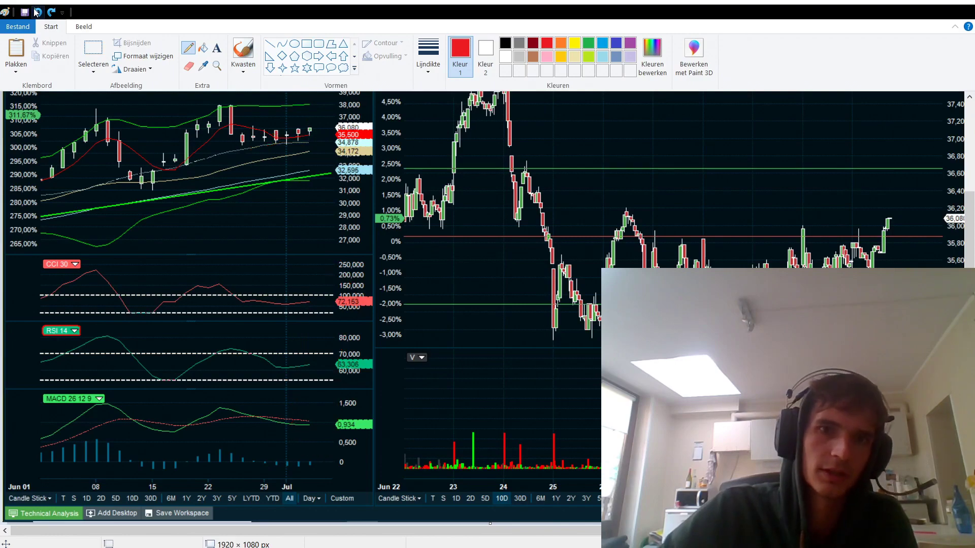
scroll(828, 304, "up", 2)
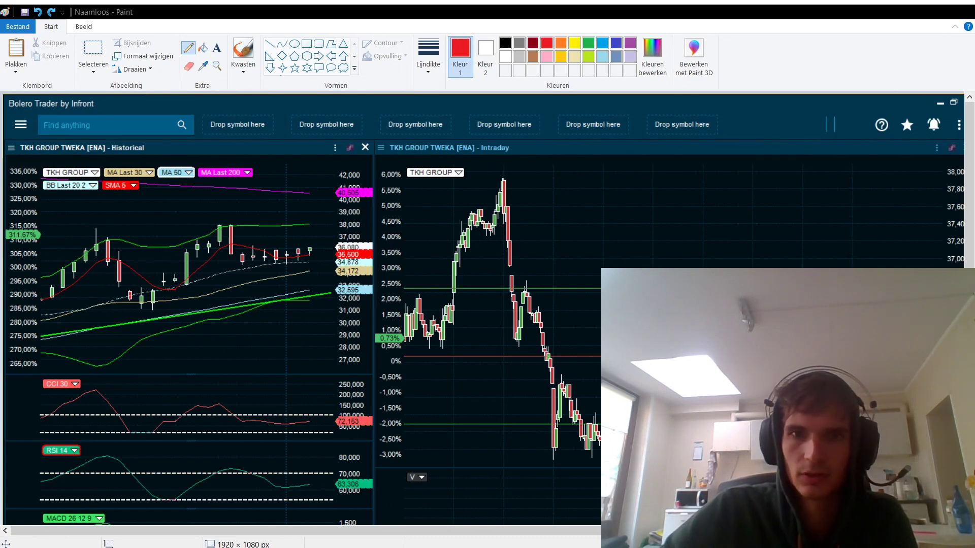
Step: Switch to Bolero, open the full details of the executed TKH Group turbo and highlight its Stop-loss value
key("alt+Tab")
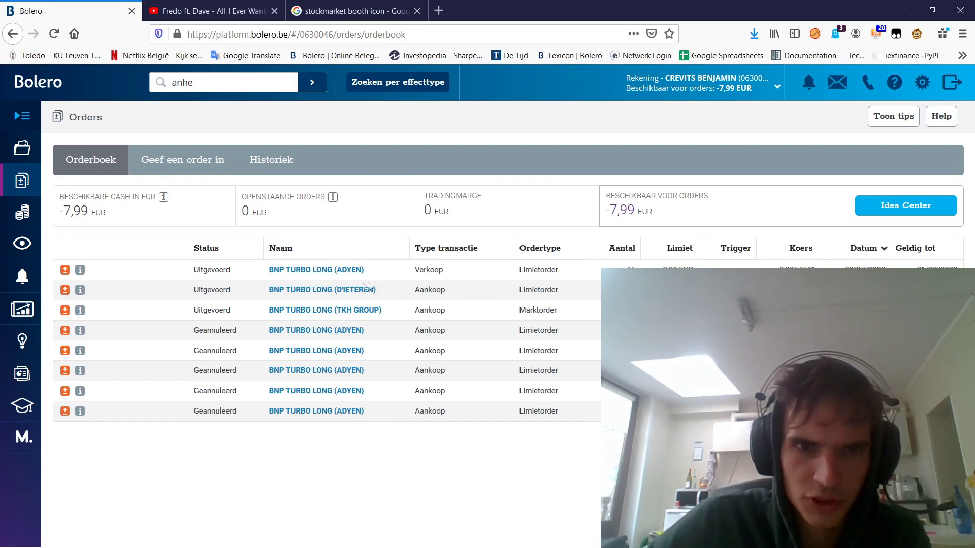
left_click(466, 305)
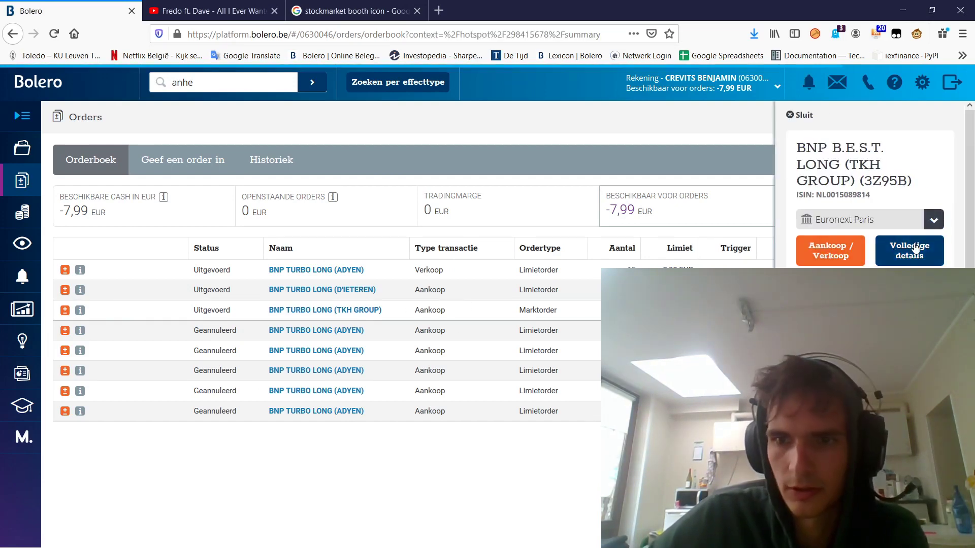
left_click(909, 249)
scroll(512, 331, "down", 1)
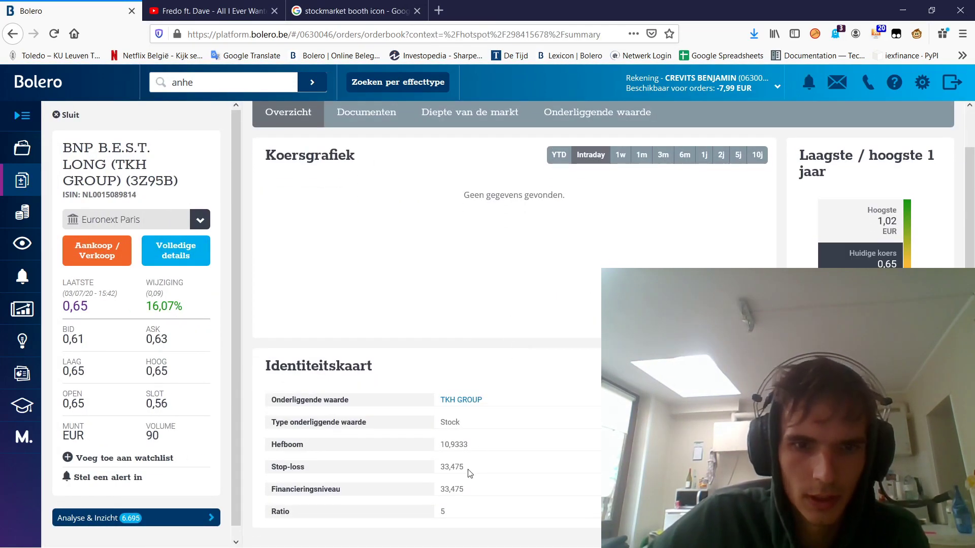
left_click_drag(469, 470, 407, 475)
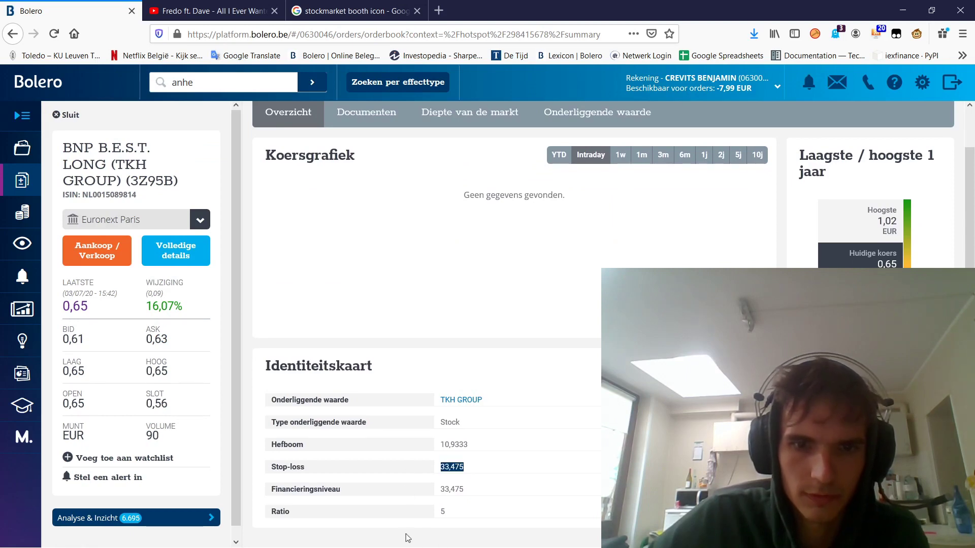